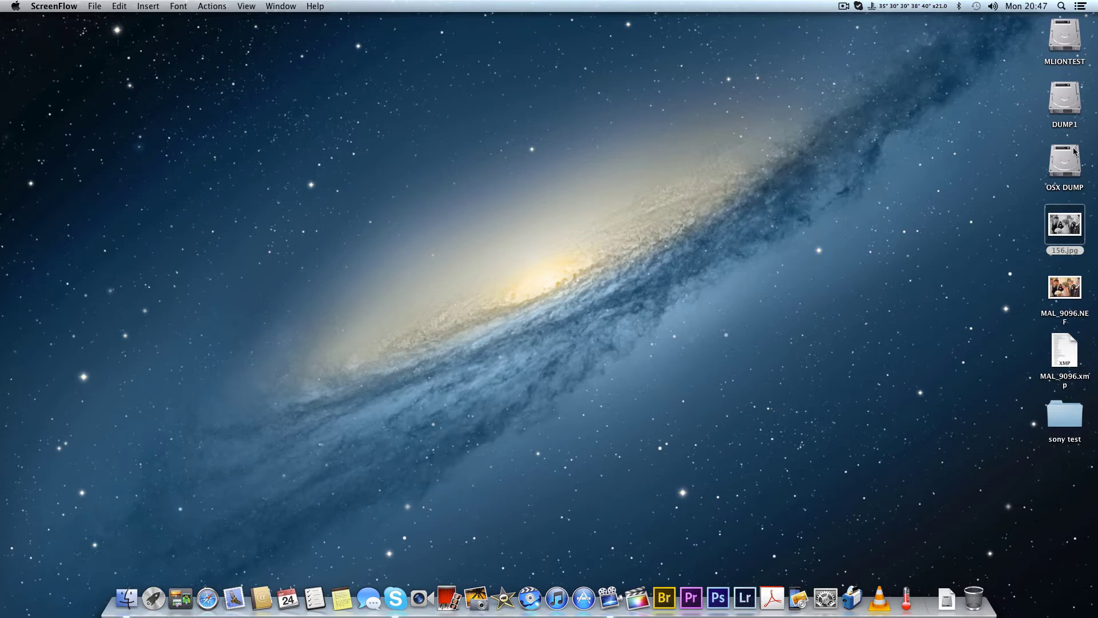
# - Open the DUMP1 drive and show its contents as a list
pyautogui.click(1065, 36)
pyautogui.click(1066, 89)
pyautogui.doubleClick(1066, 89)
pyautogui.click(456, 53)
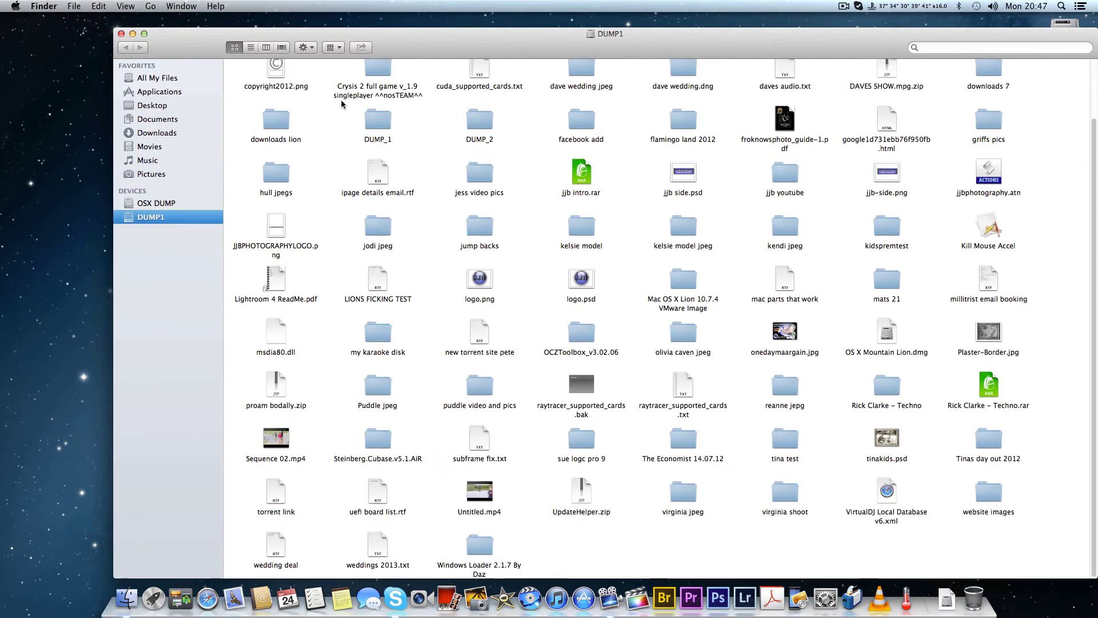
pyautogui.click(251, 47)
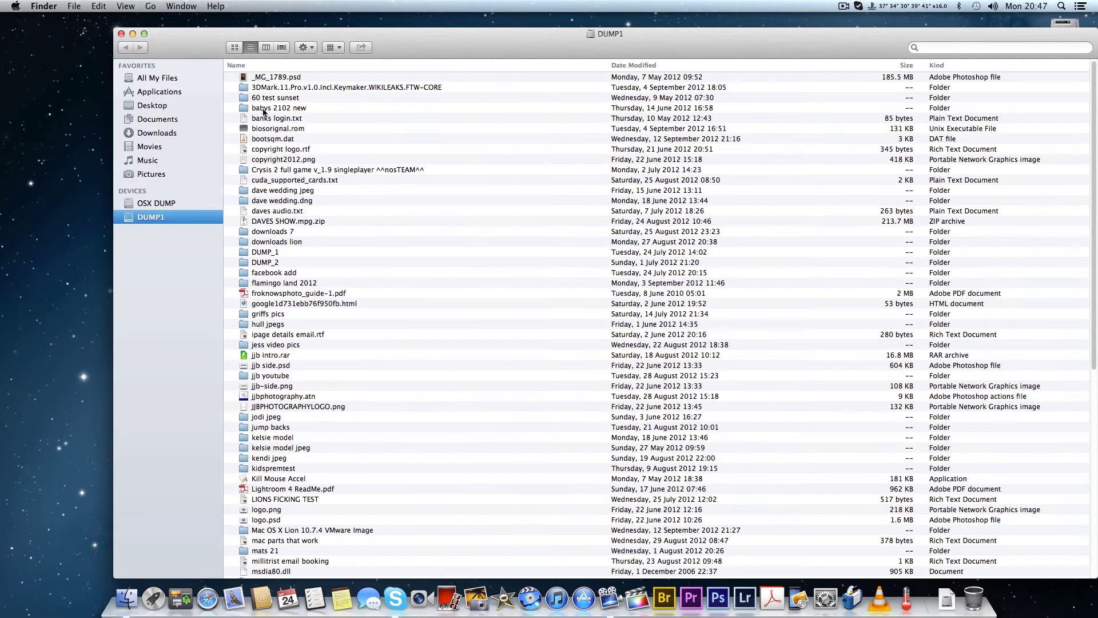
# - Open the first chapter folder, "01. How Sharpening Works in Photoshop CS4", of the Sharpening.Images.New.Features training inside DUMP_1
pyautogui.doubleClick(264, 252)
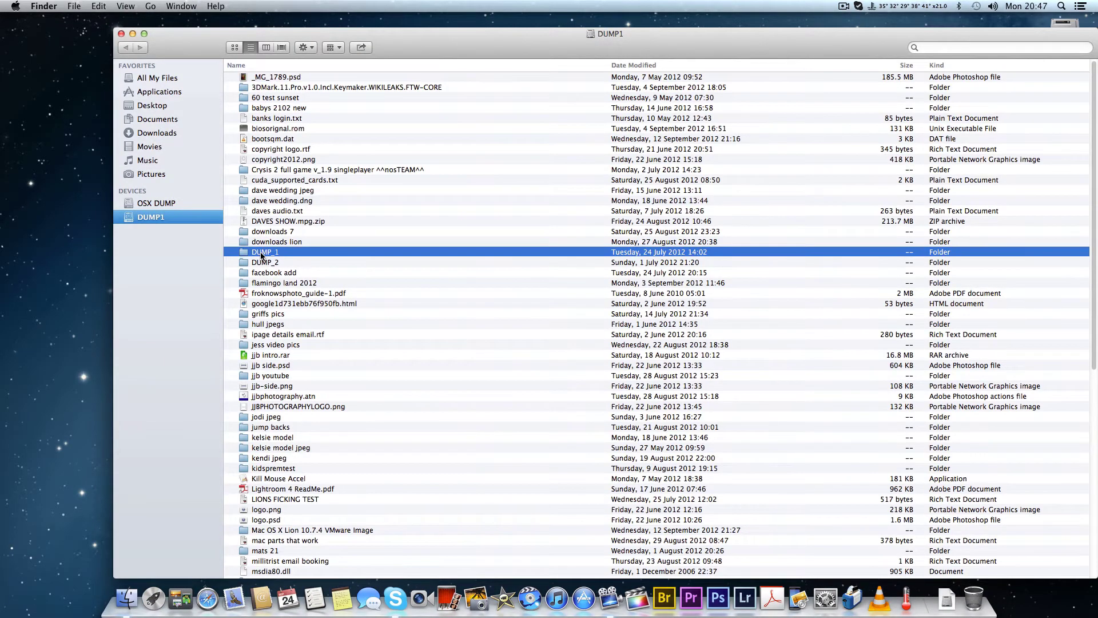
pyautogui.doubleClick(255, 107)
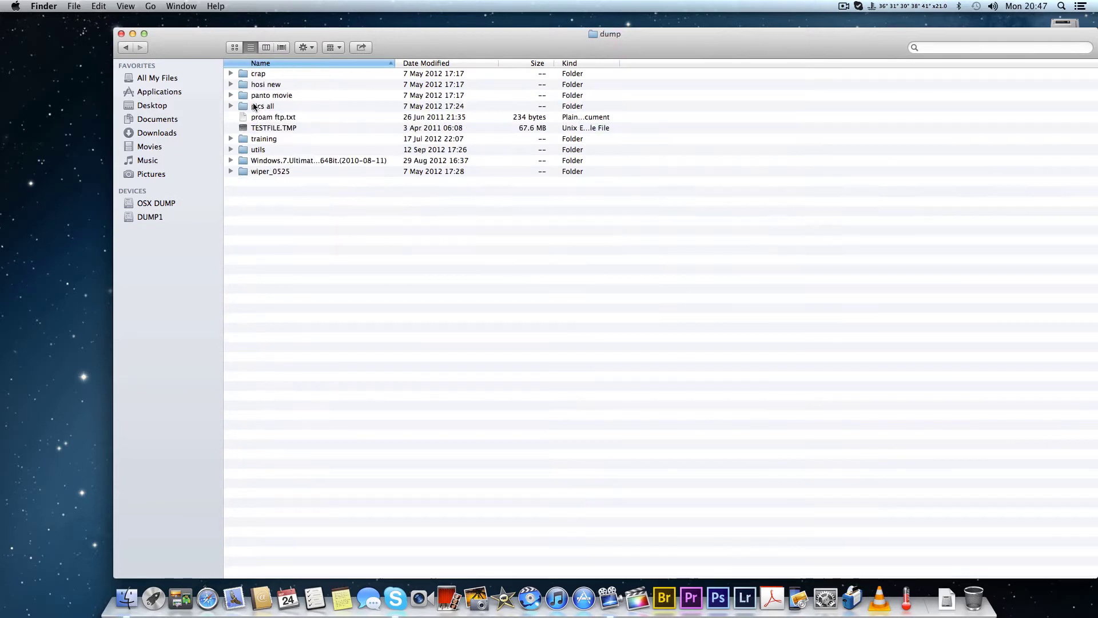
pyautogui.doubleClick(252, 139)
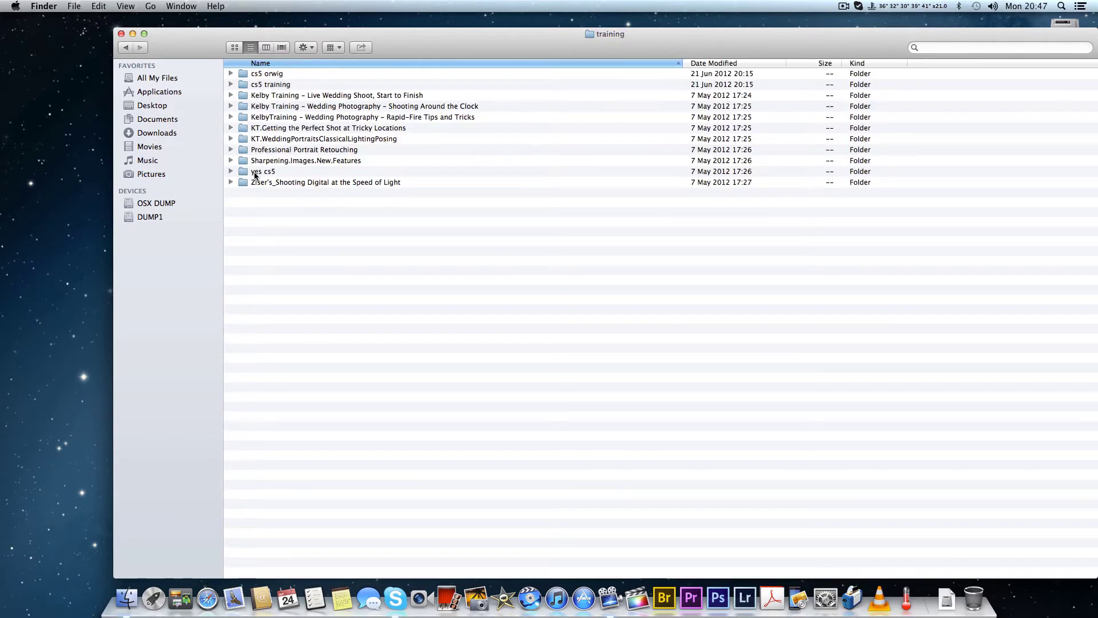
pyautogui.doubleClick(255, 160)
pyautogui.doubleClick(256, 75)
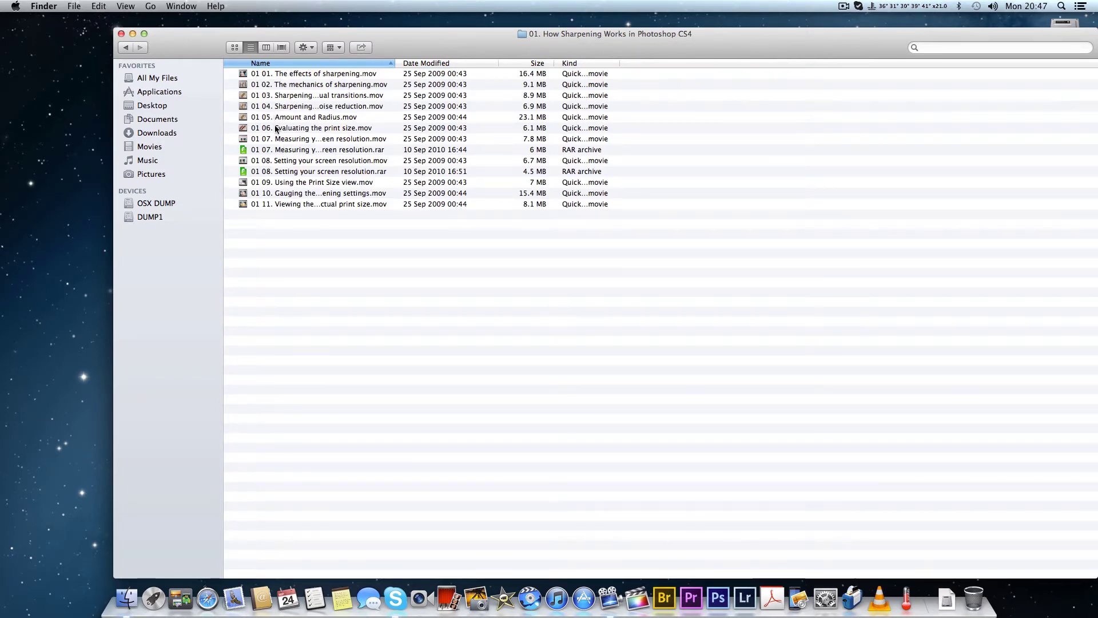
pyautogui.click(275, 118)
pyautogui.doubleClick(275, 118)
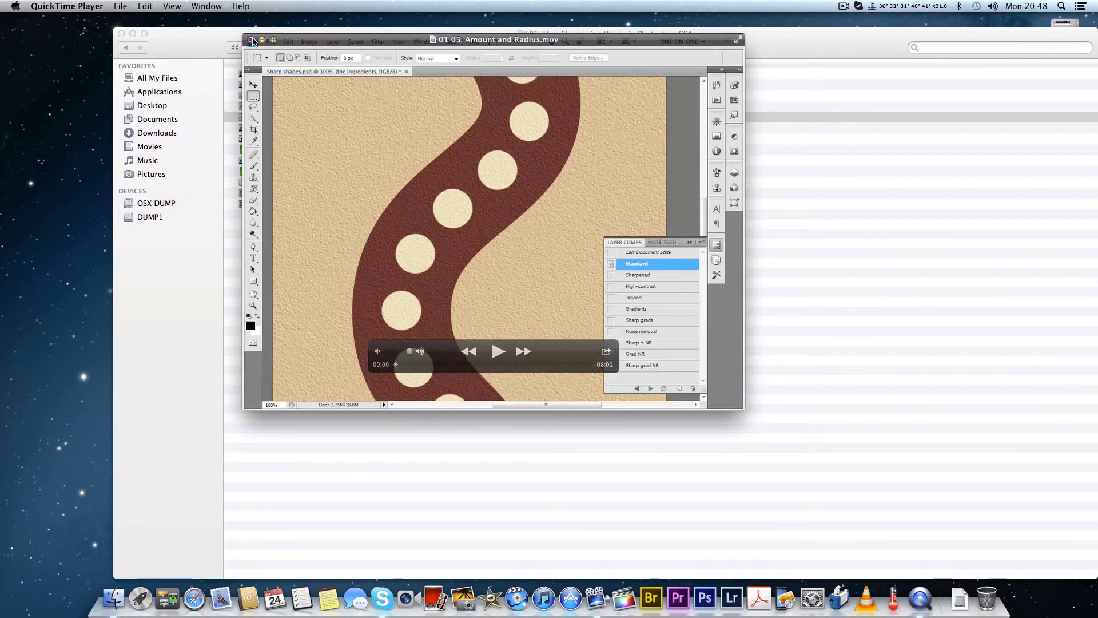
pyautogui.click(251, 41)
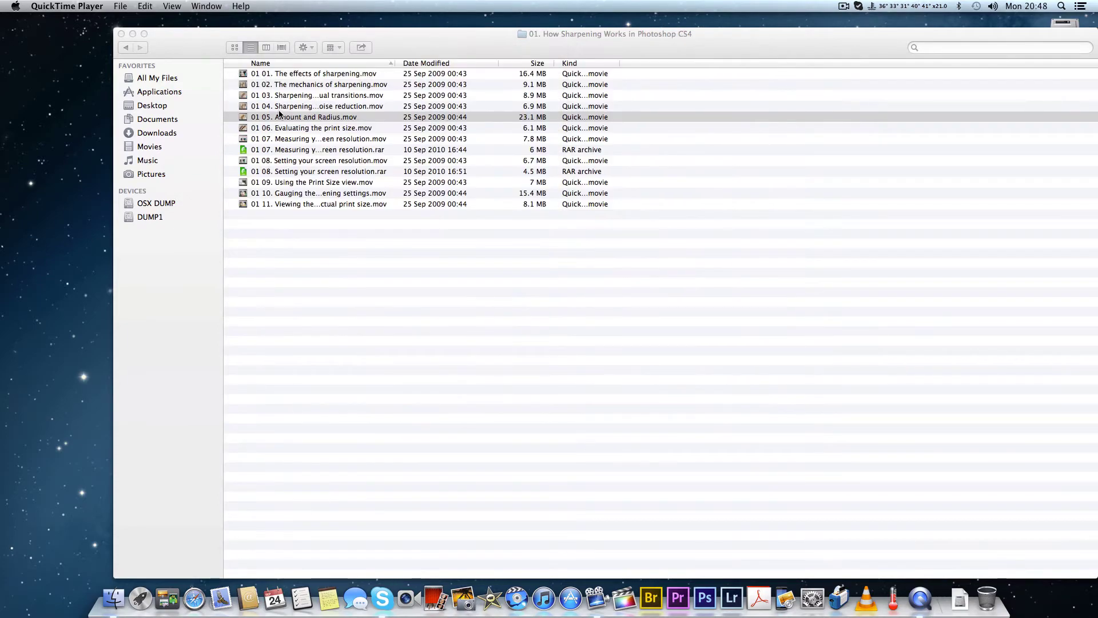
# - Open the movie "01 07. Measuring your screen resolution.mov" and enlarge its player window over the folder
pyautogui.doubleClick(285, 140)
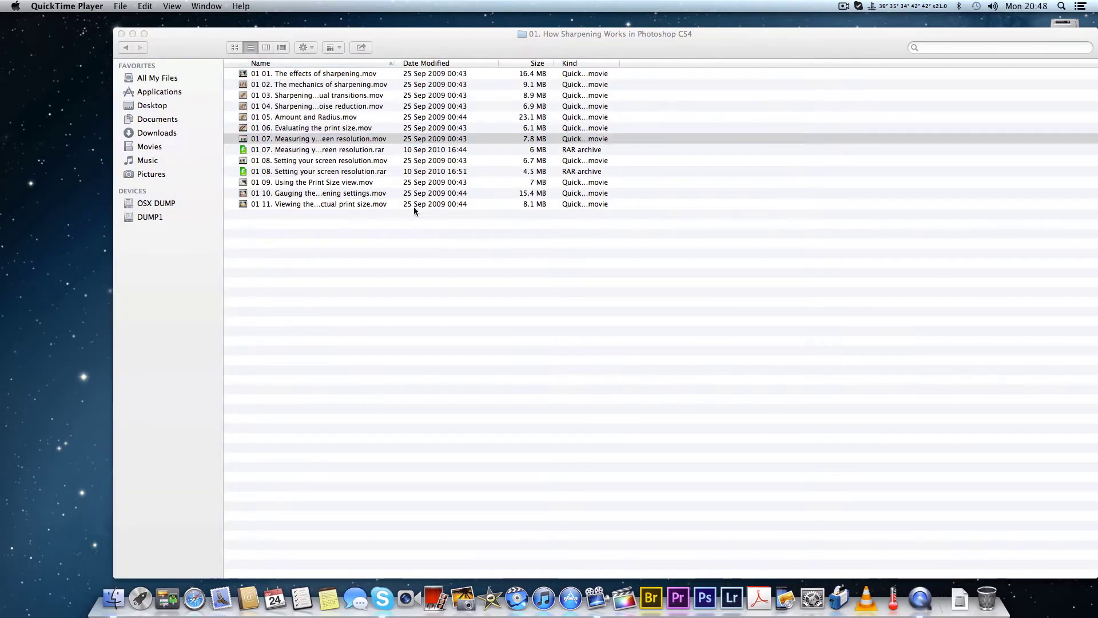
pyautogui.click(285, 397)
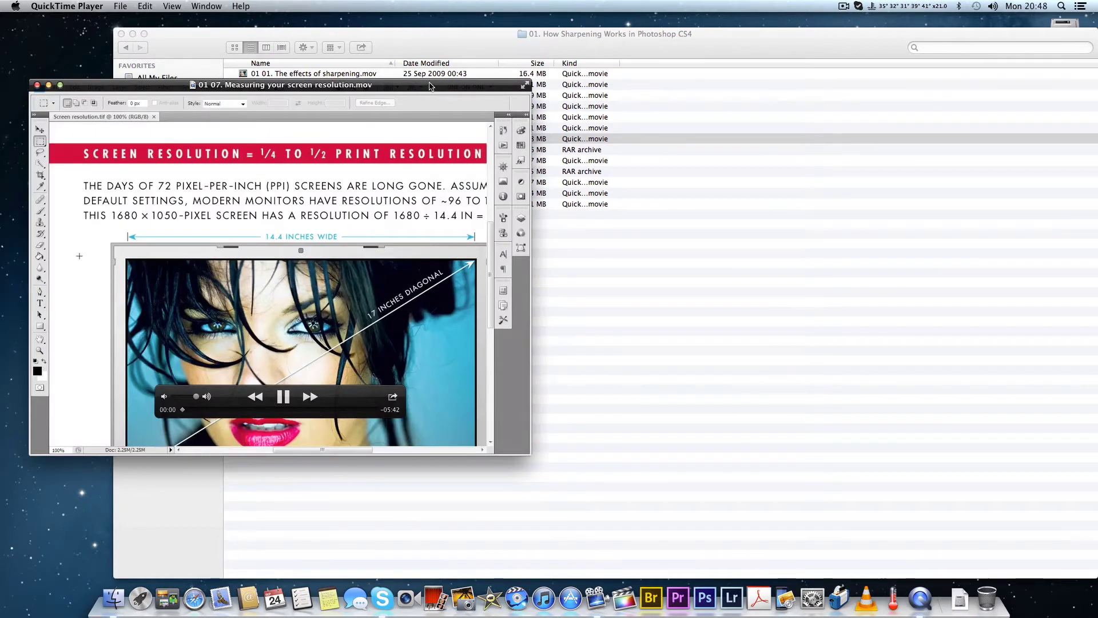
pyautogui.moveTo(428, 87); pyautogui.dragTo(593, 26)
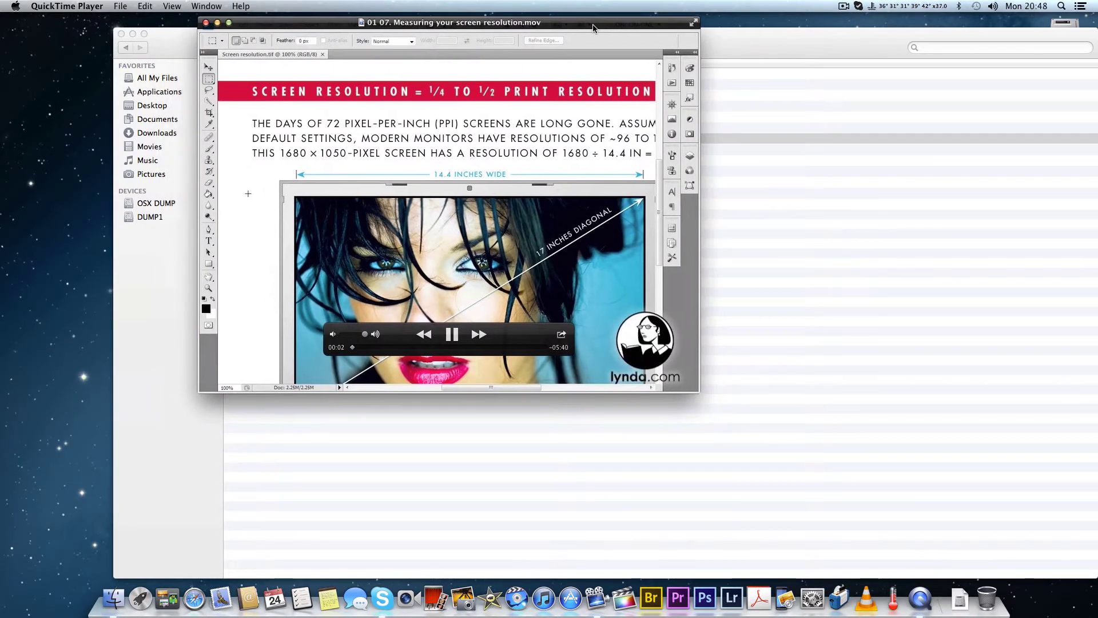
pyautogui.moveTo(698, 392); pyautogui.dragTo(913, 447)
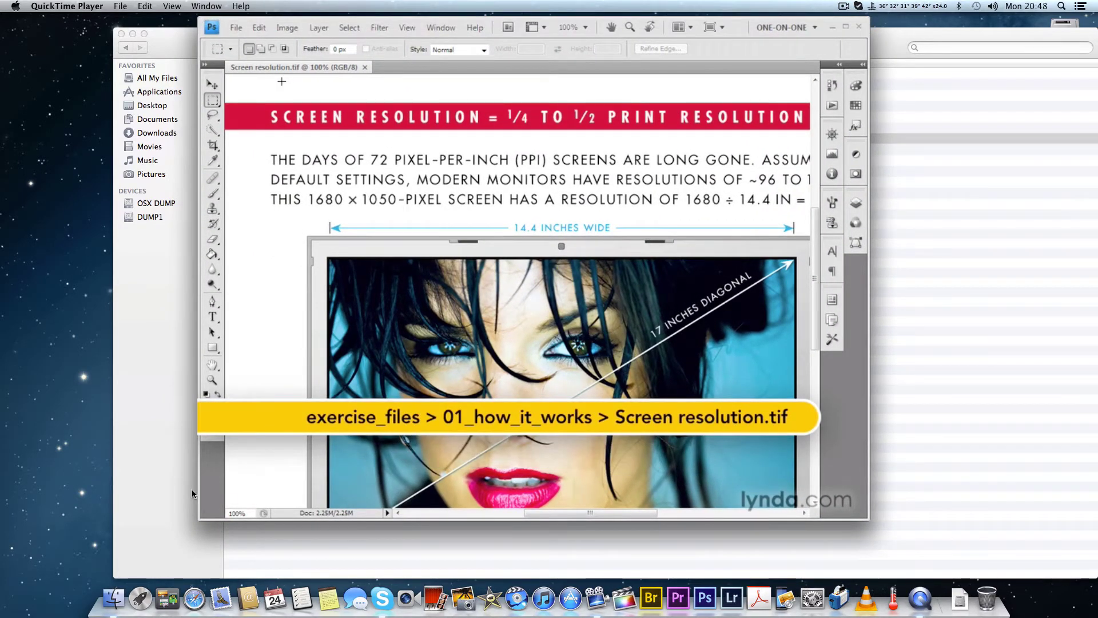
# - Watch the opening of the movie, pausing and resuming it, and examine how the 1680 × 1050 screen's pixels per inch are calculated
pyautogui.moveTo(202, 406)
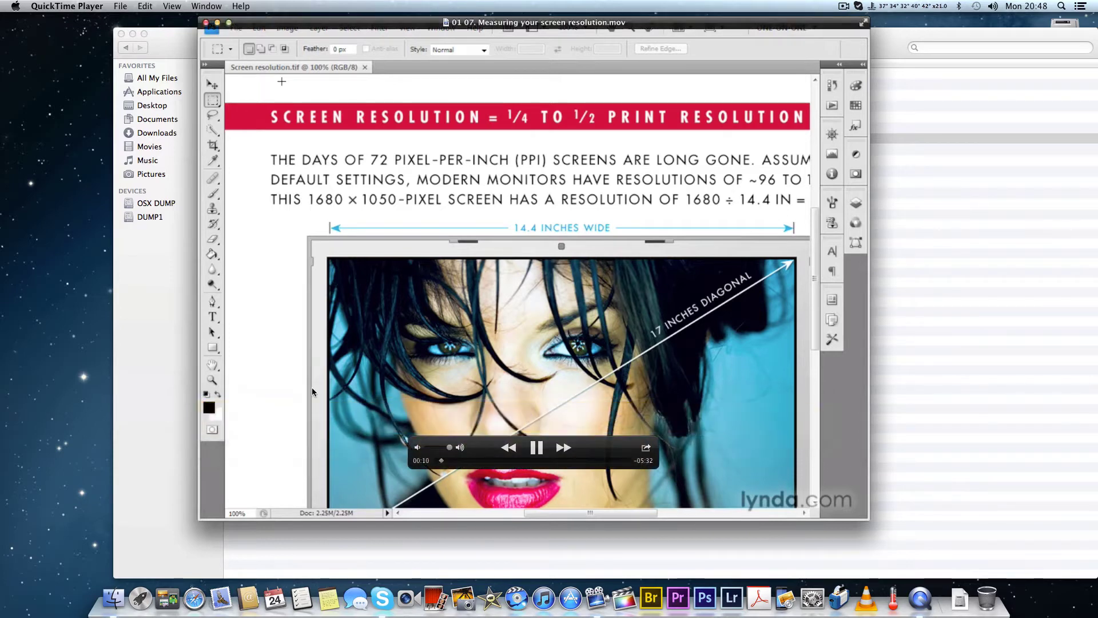
pyautogui.press('Left')
pyautogui.press('space')
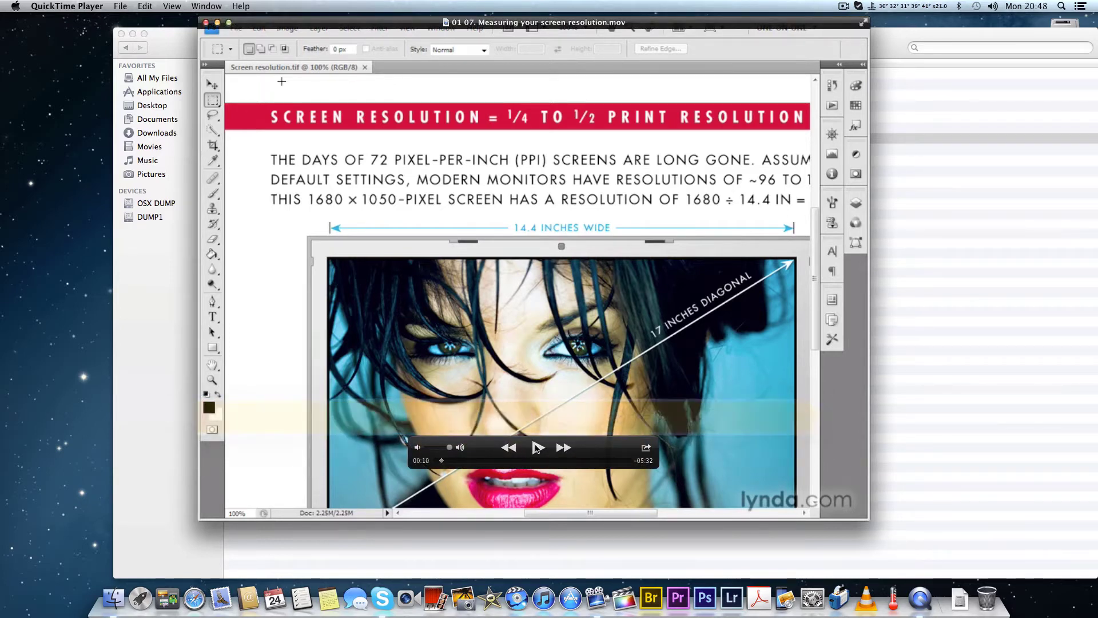
pyautogui.moveTo(316, 386)
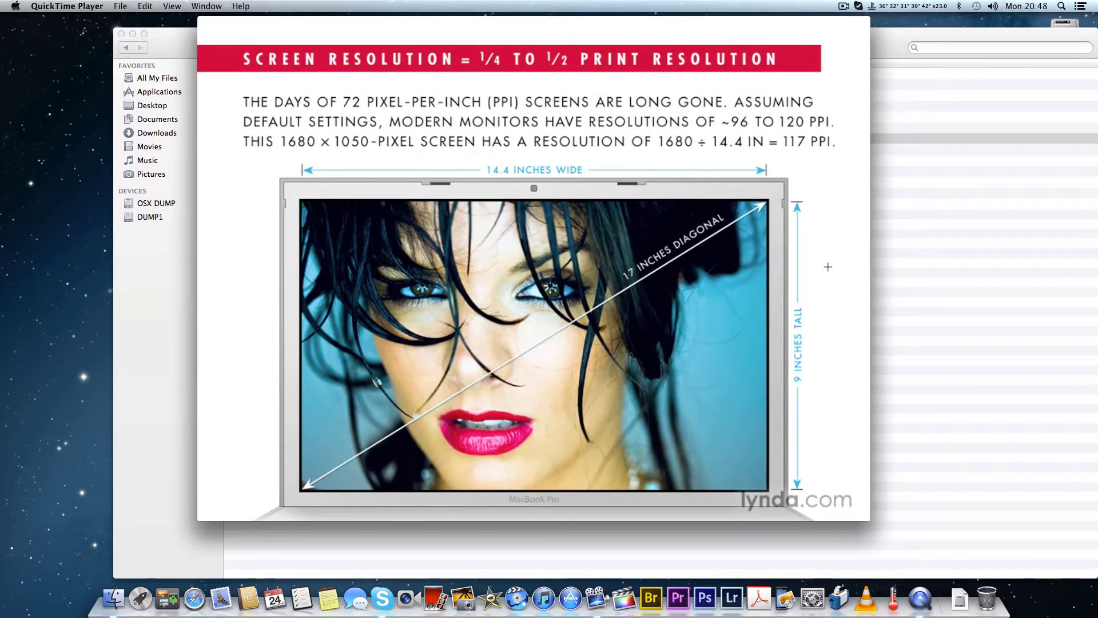
pyautogui.moveTo(372, 217)
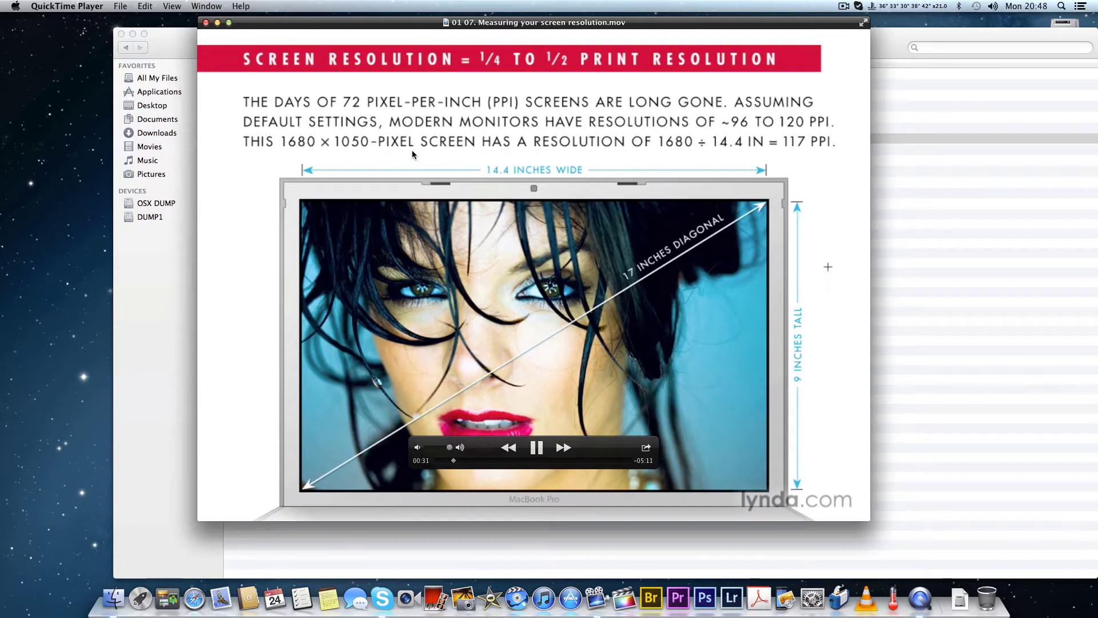
# - Close the movie and the folder window, and quit QuickTime Player
pyautogui.click(206, 23)
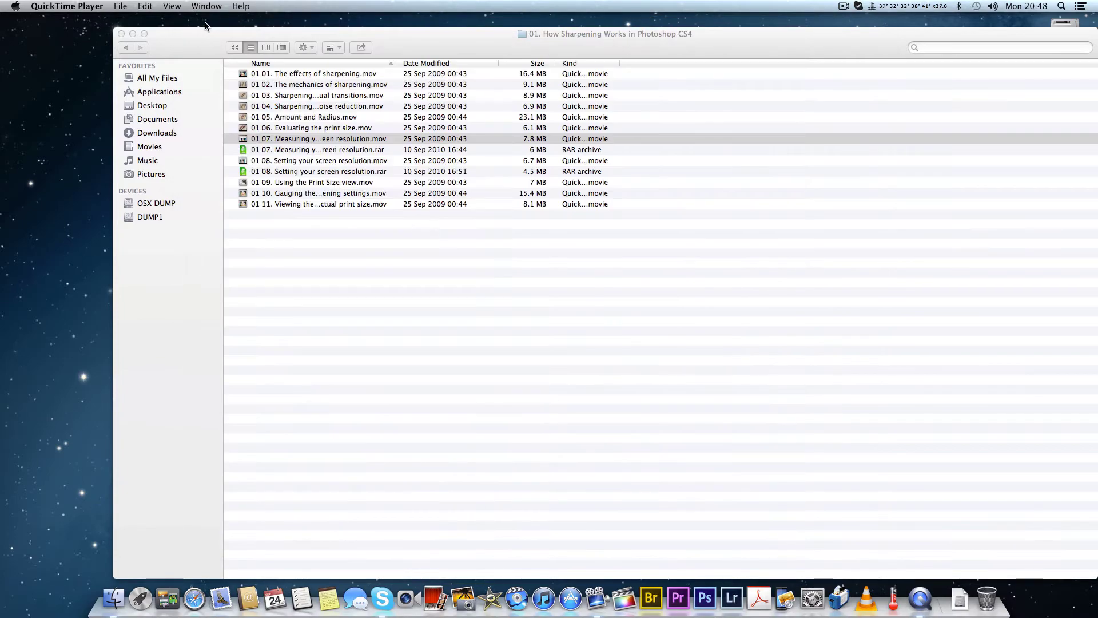
pyautogui.click(121, 34)
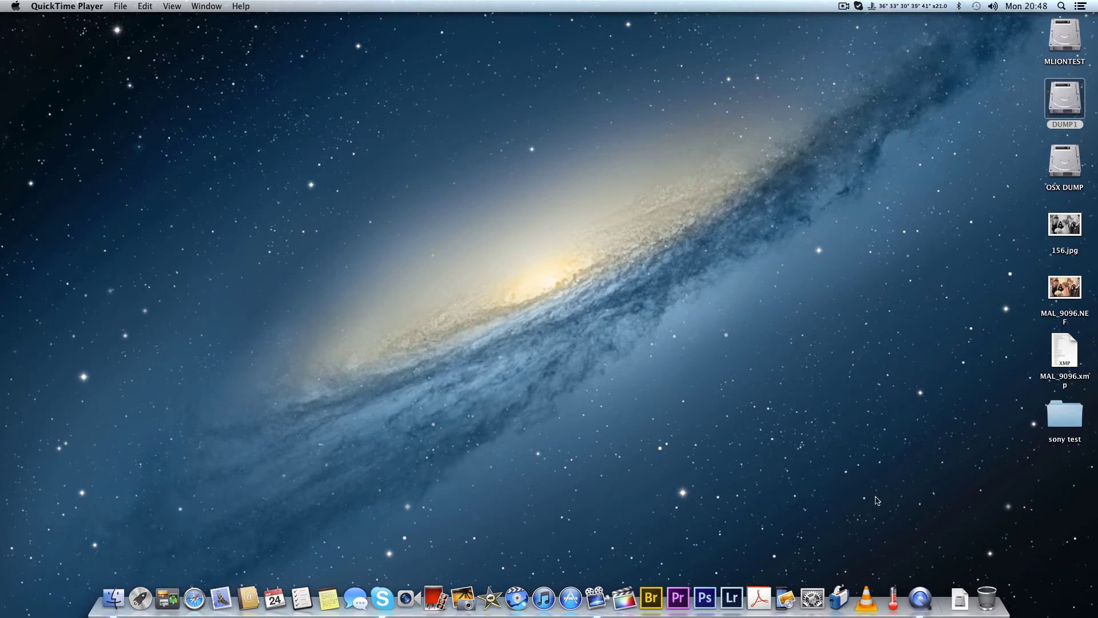
pyautogui.rightClick(922, 598)
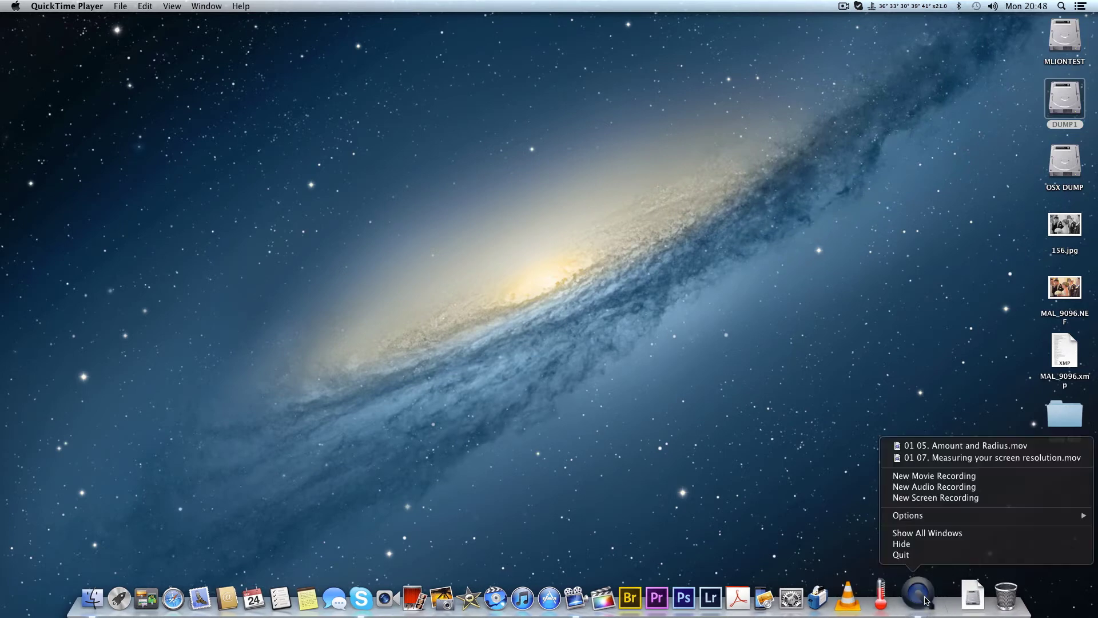
pyautogui.click(915, 554)
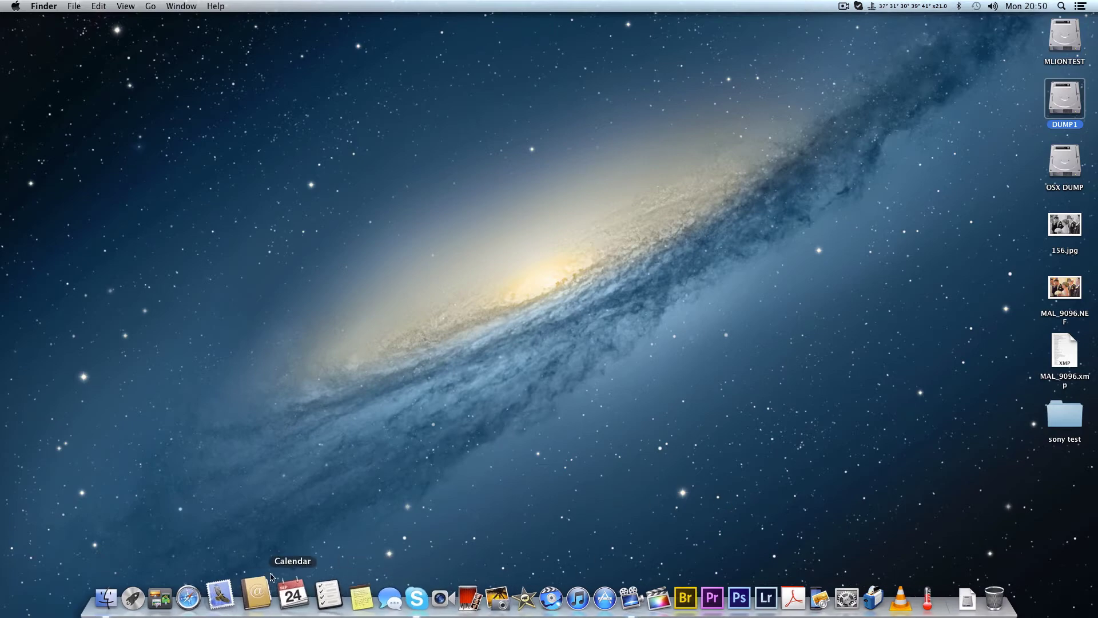
# - Launch Calculator and move its window higher on the desktop
pyautogui.click(152, 595)
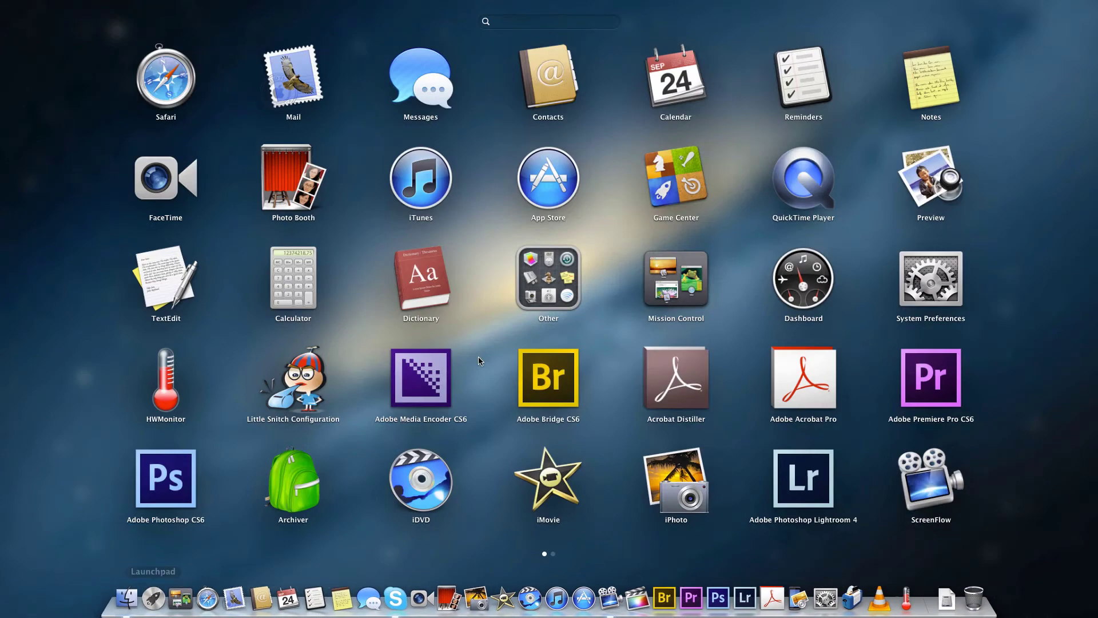
pyautogui.click(292, 283)
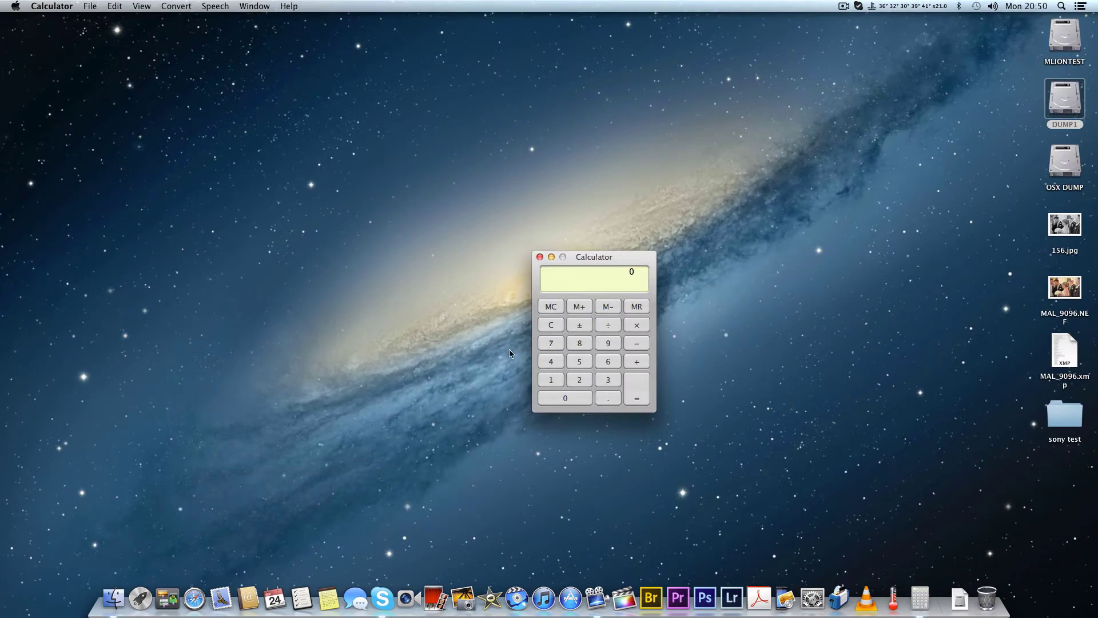
pyautogui.click(16, 7)
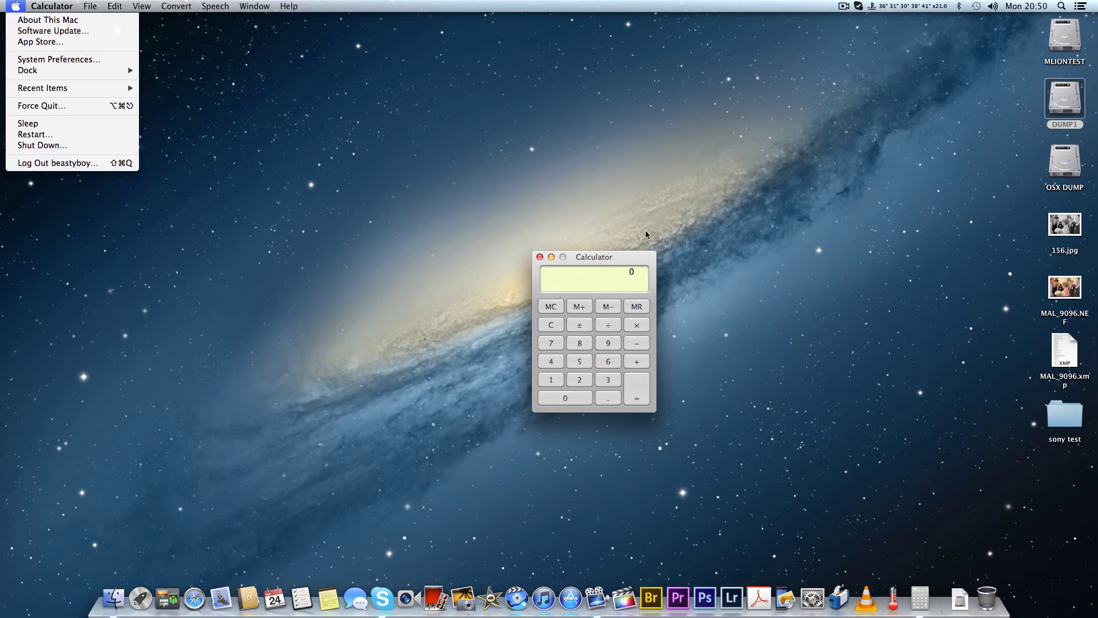
pyautogui.click(632, 254)
pyautogui.moveTo(633, 254); pyautogui.dragTo(674, 153)
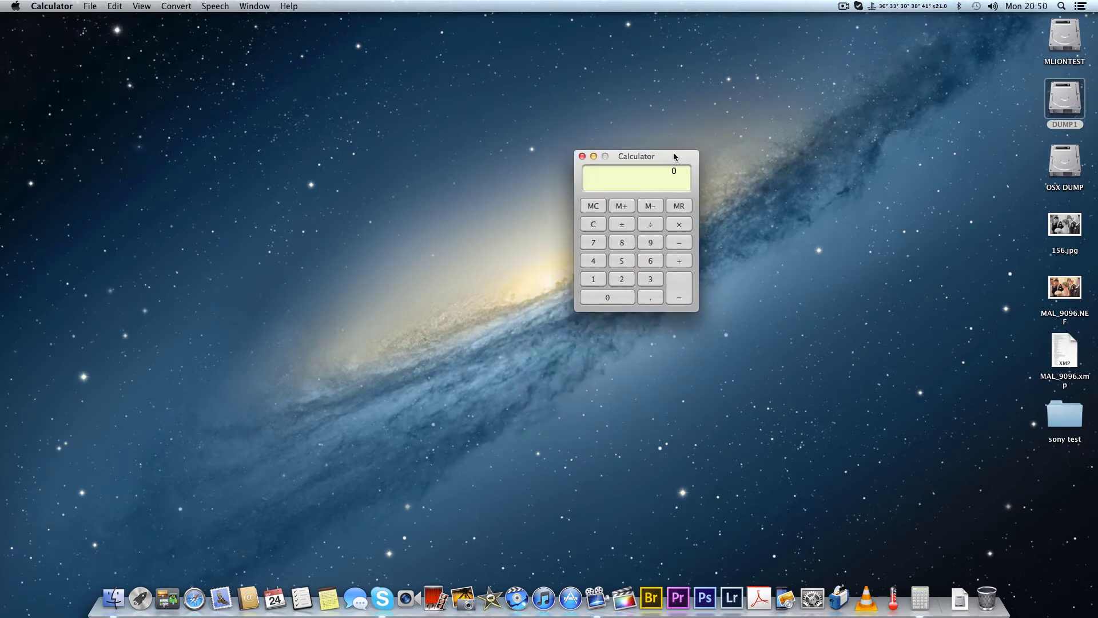
# - Calculate the monitor's horizontal resolution in pixels per inch as 1920 ÷ 20.5
pyautogui.click(597, 281)
pyautogui.click(649, 246)
pyautogui.click(627, 278)
pyautogui.click(625, 295)
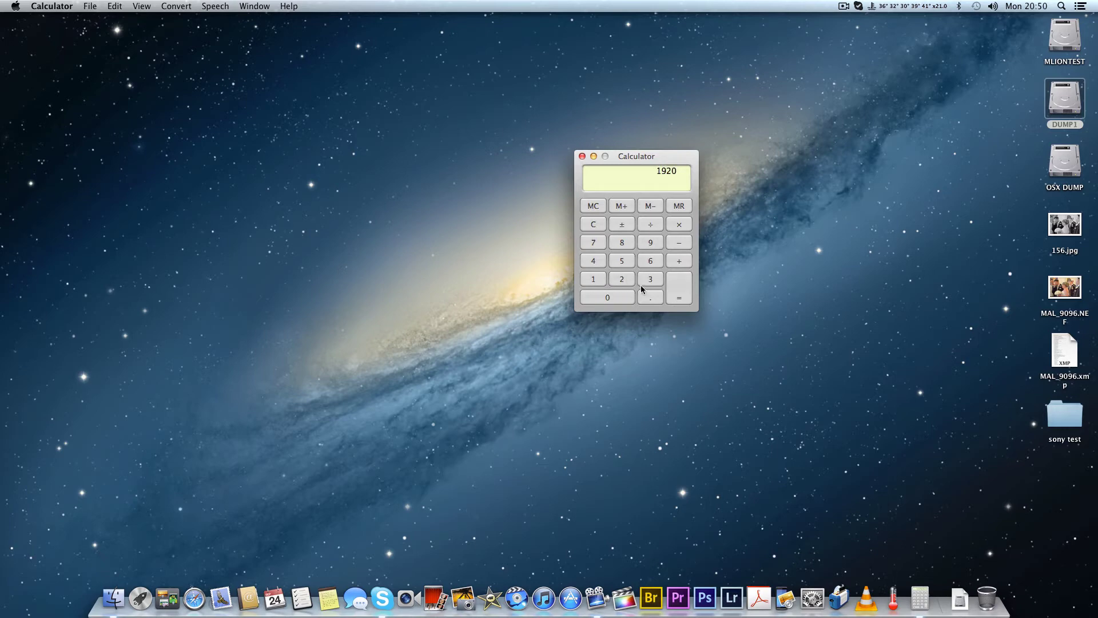
pyautogui.click(652, 226)
pyautogui.click(621, 278)
pyautogui.click(619, 295)
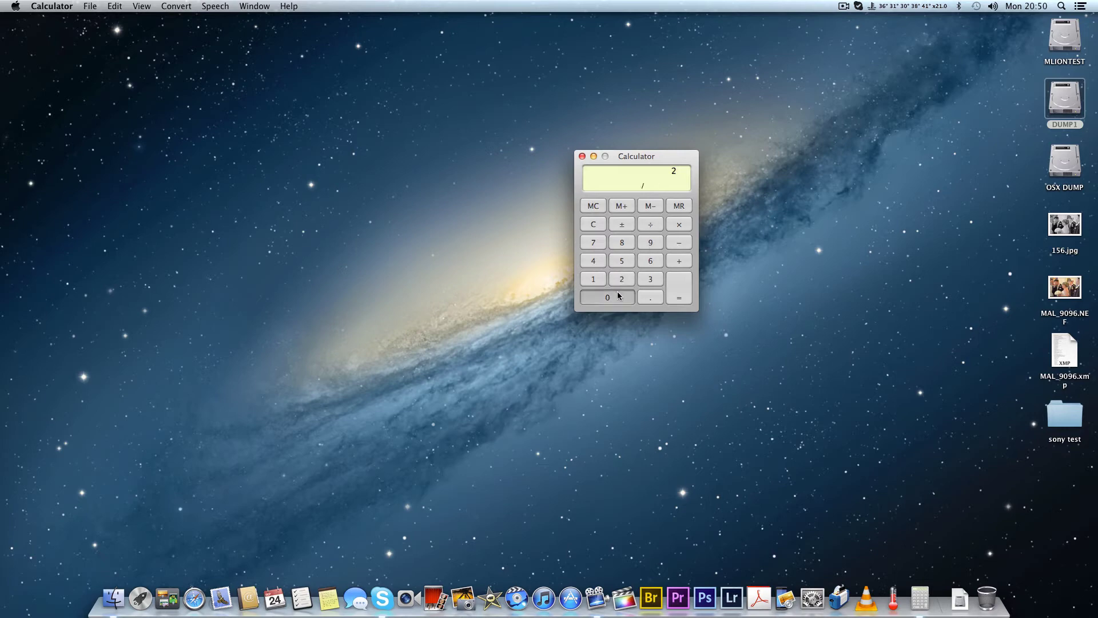
pyautogui.click(650, 296)
pyautogui.click(627, 262)
pyautogui.click(682, 278)
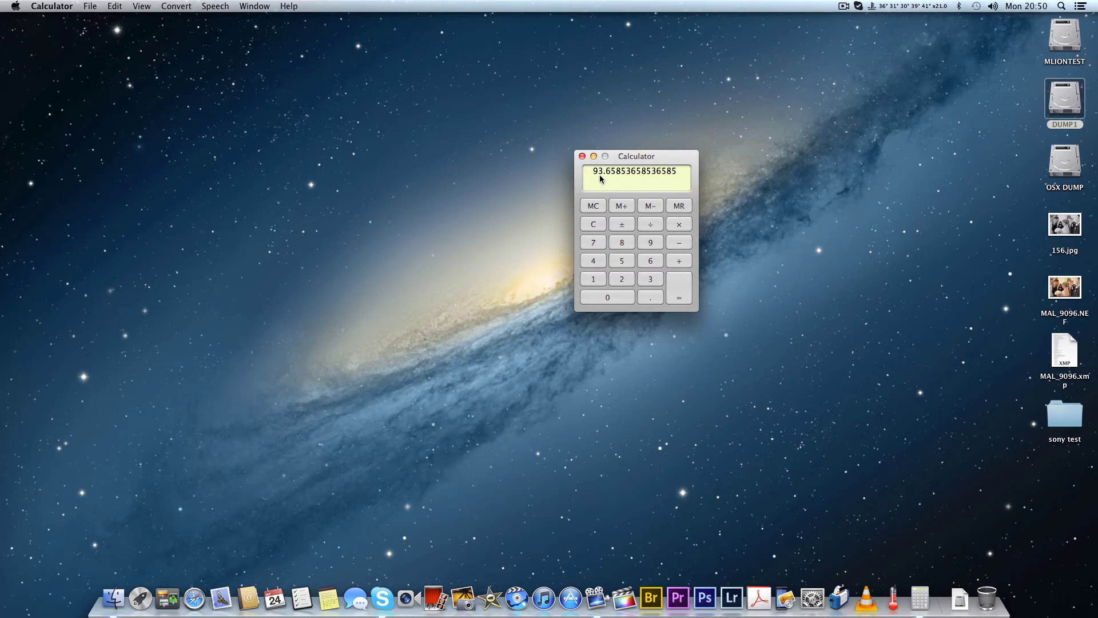
# - Clear the previous result, calculate the vertical resolution as 1080 ÷ 11.5, and close Calculator
pyautogui.click(594, 226)
pyautogui.click(590, 284)
pyautogui.click(631, 294)
pyautogui.click(629, 246)
pyautogui.click(617, 299)
pyautogui.click(653, 225)
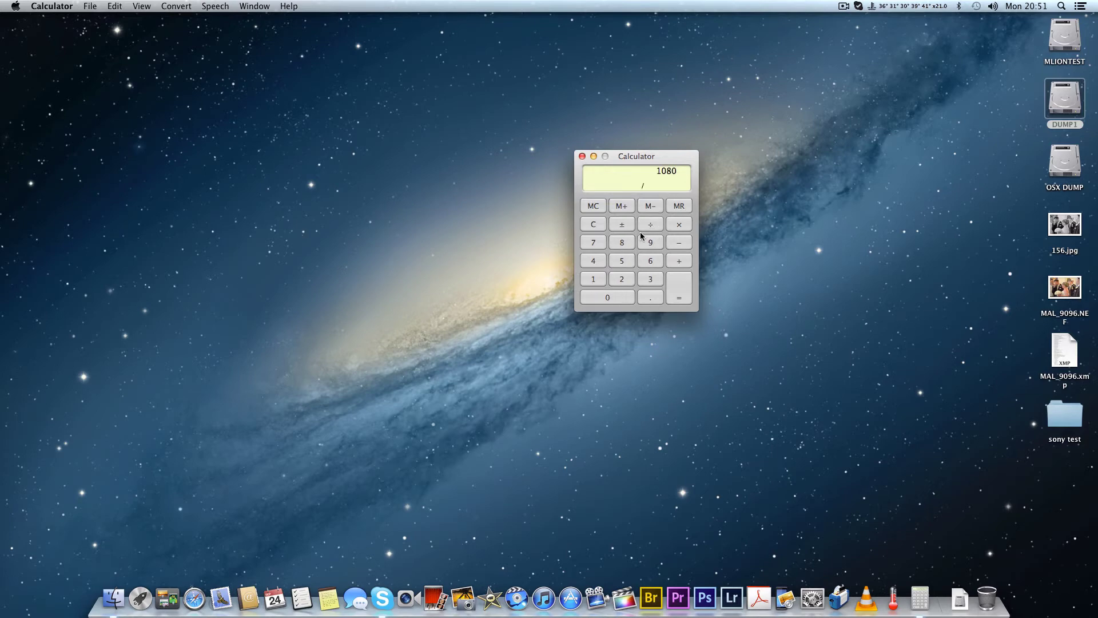
pyautogui.click(592, 281)
pyautogui.click(592, 280)
pyautogui.click(652, 298)
pyautogui.click(623, 262)
pyautogui.click(682, 281)
pyautogui.click(582, 156)
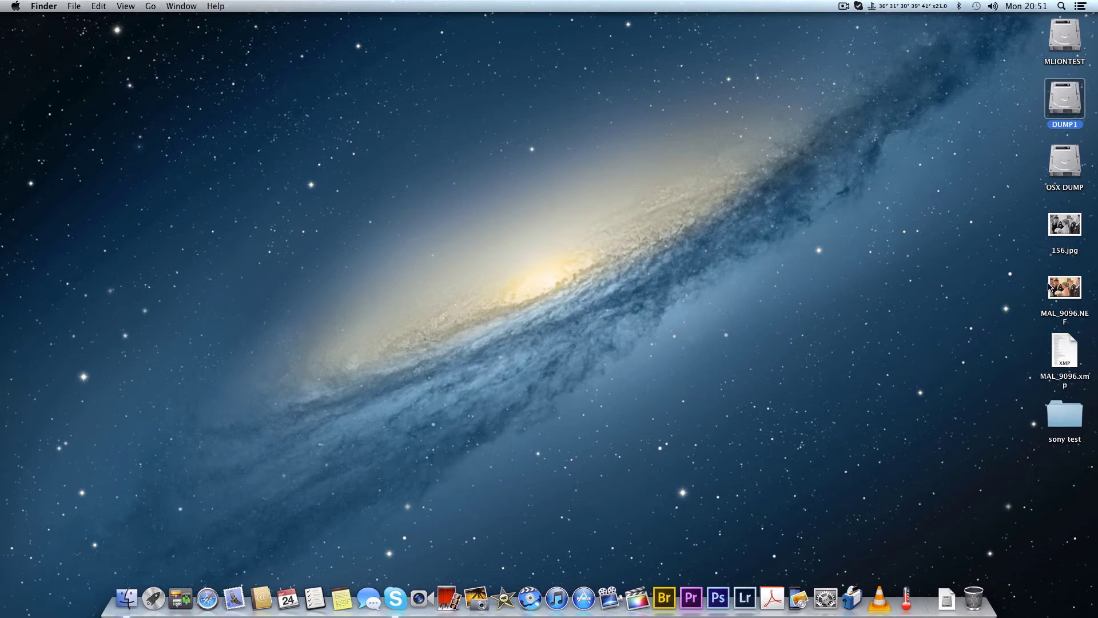
# - Open MAL_9096.NEF from the desktop in Photoshop's Camera Raw and view the photo at 100%
pyautogui.moveTo(1062, 290); pyautogui.dragTo(722, 592)
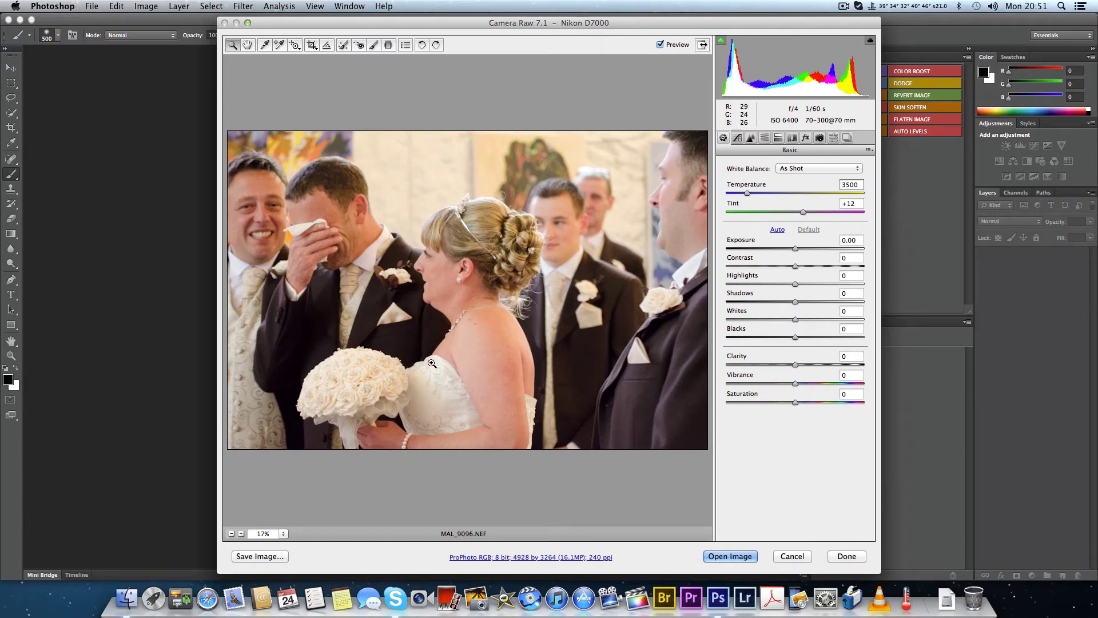
pyautogui.rightClick(382, 313)
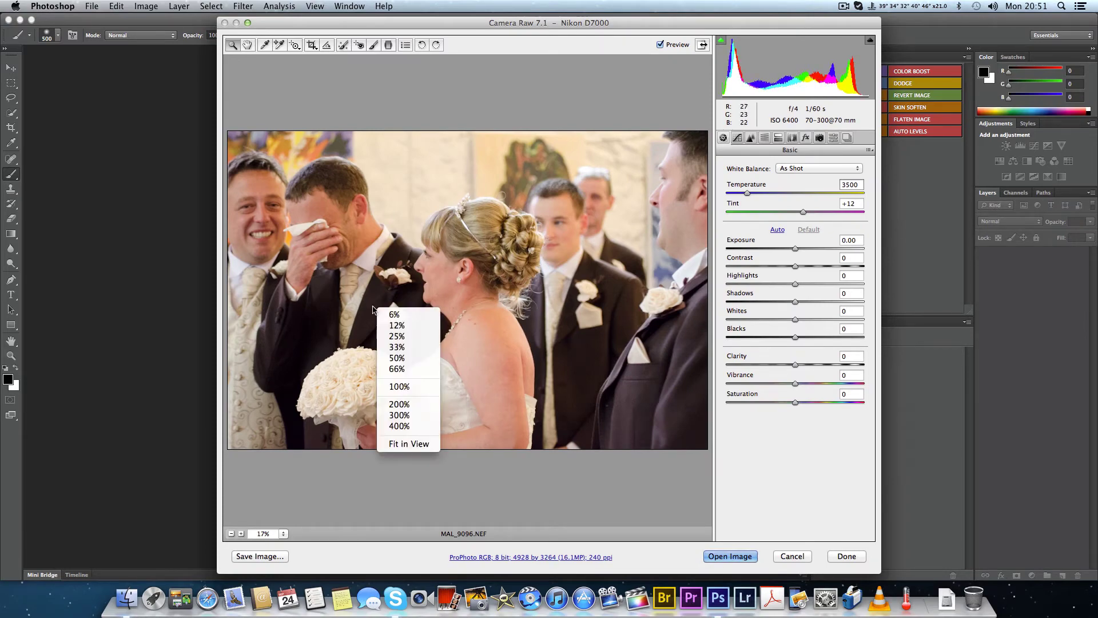
pyautogui.click(399, 387)
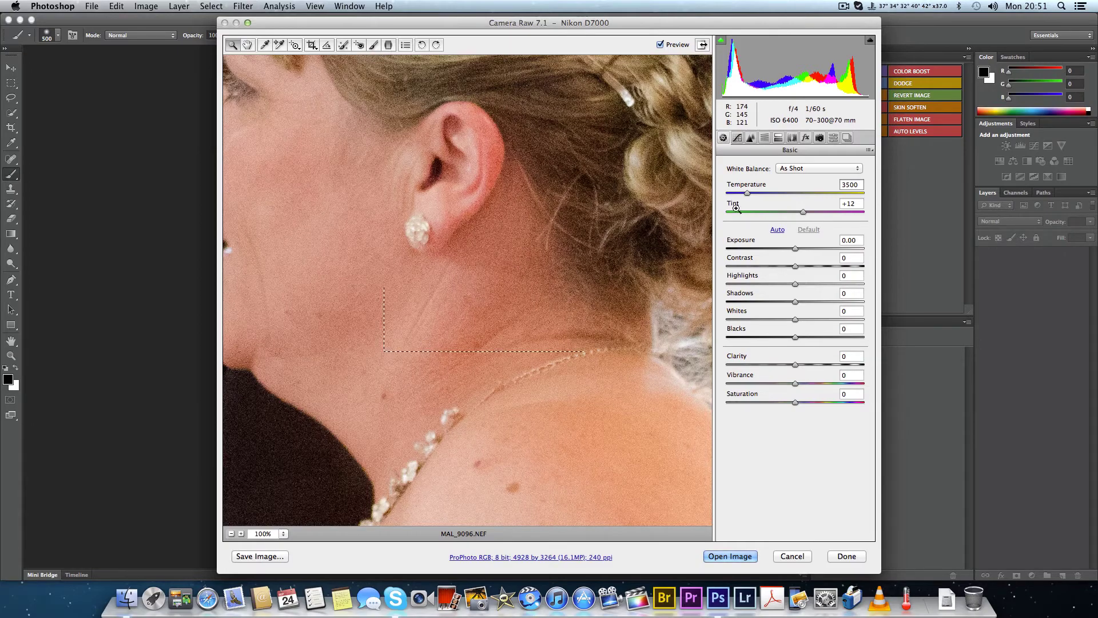
# - Examine the suits and buttonhole flowers of the men behind the bride at 100%
pyautogui.moveTo(389, 351); pyautogui.dragTo(831, 140)
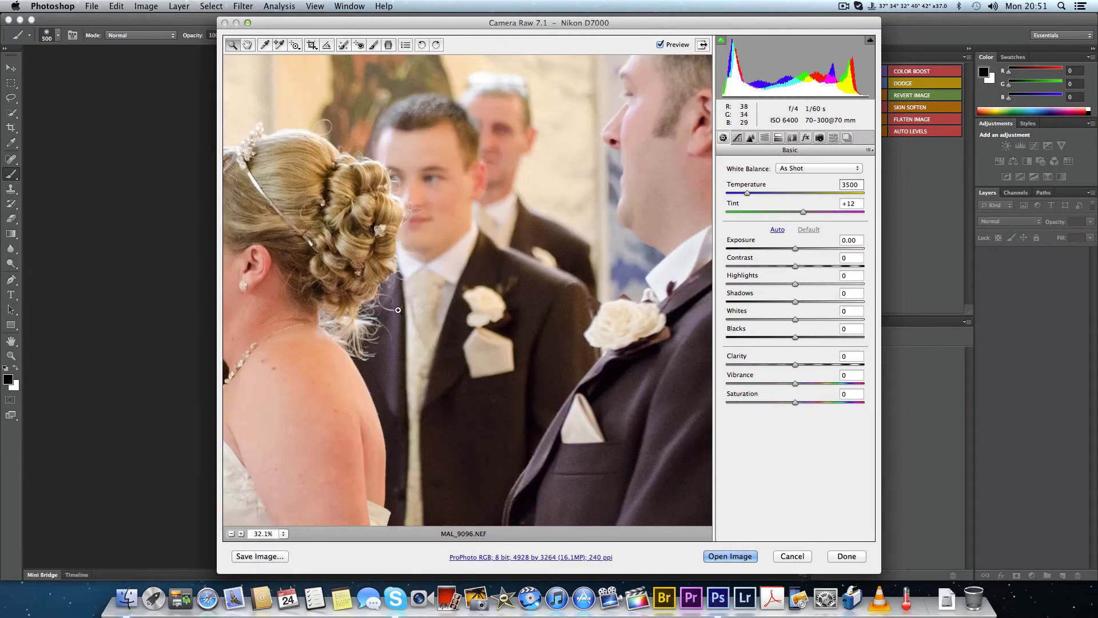
pyautogui.rightClick(433, 326)
pyautogui.click(458, 391)
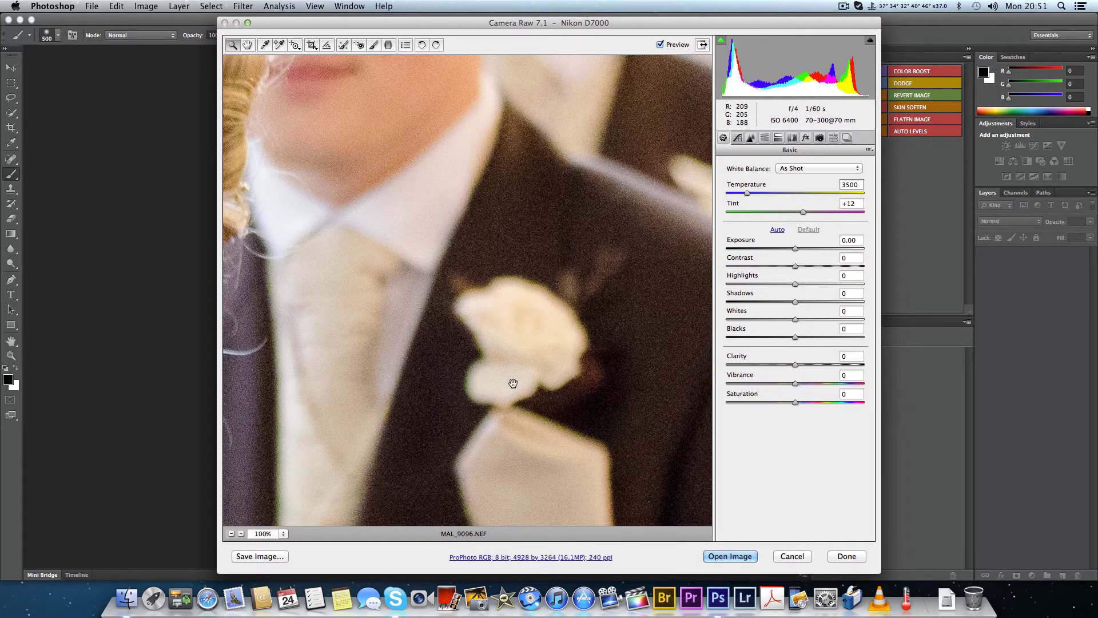
pyautogui.moveTo(510, 381); pyautogui.dragTo(505, 141)
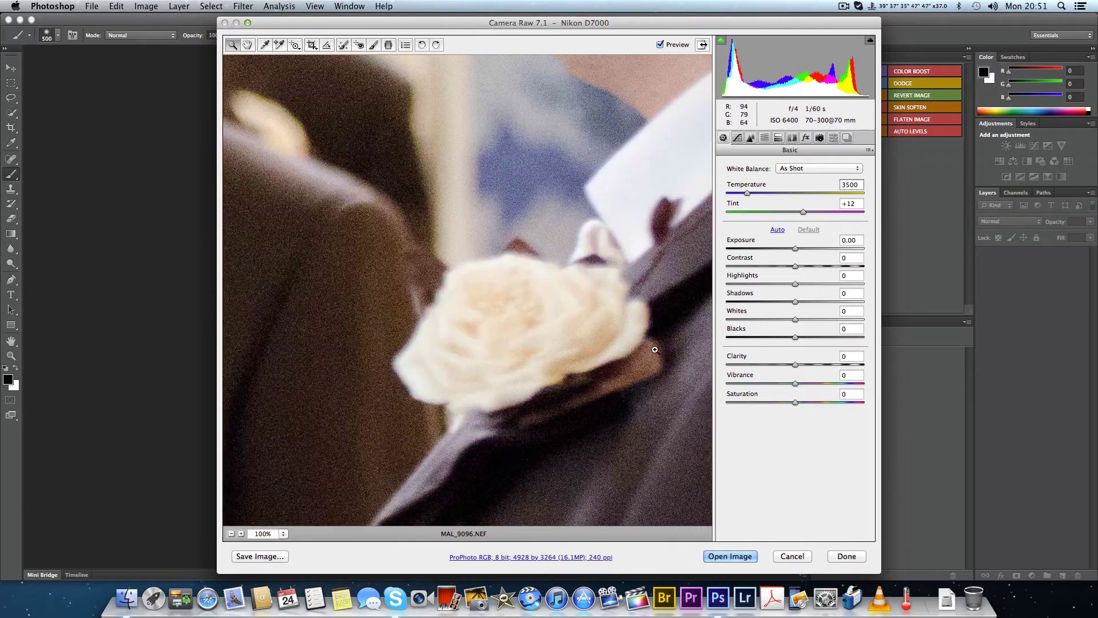
pyautogui.click(729, 556)
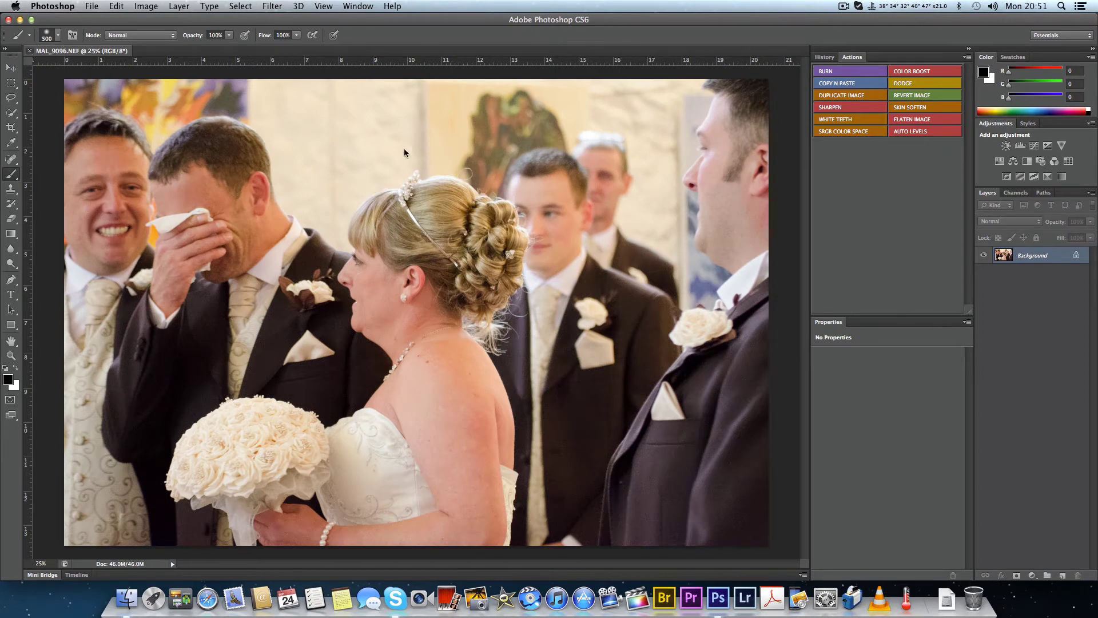
pyautogui.click(29, 50)
pyautogui.press('super+d')
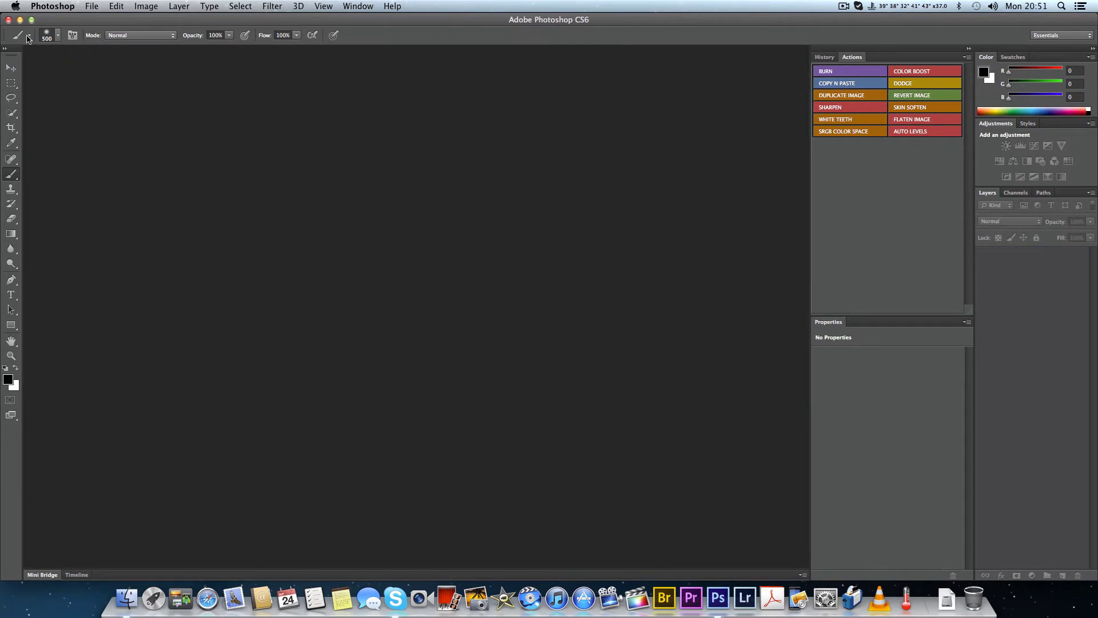
# - Open MAL_9096.NEF from the desktop through Camera Raw as a Smart Object, and check that its raw settings can be reopened
pyautogui.click(20, 20)
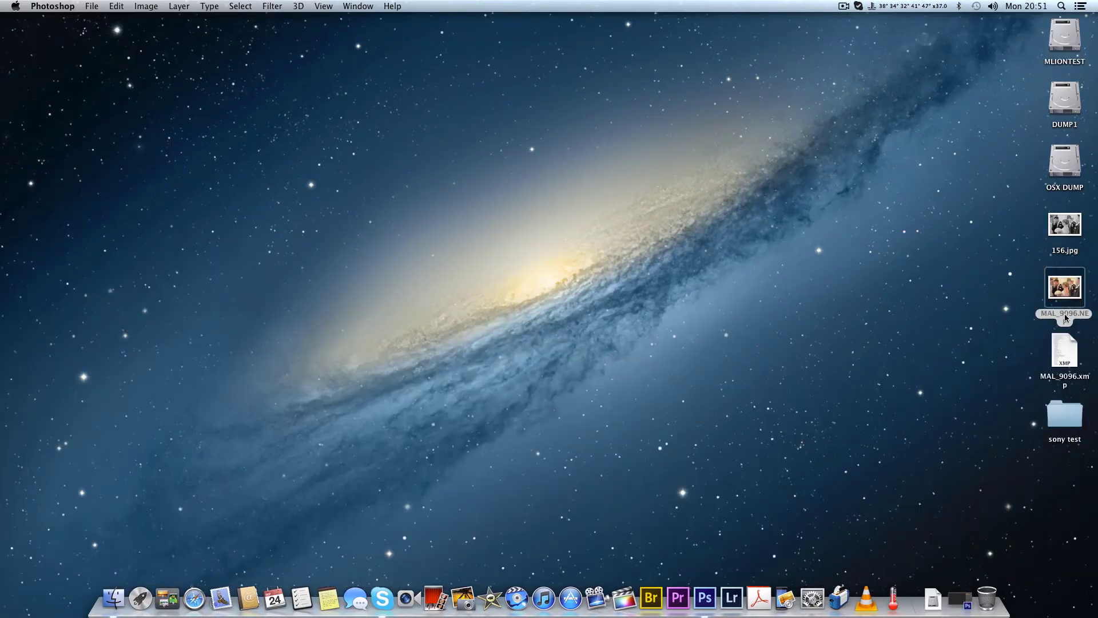
pyautogui.moveTo(1069, 289); pyautogui.dragTo(715, 592)
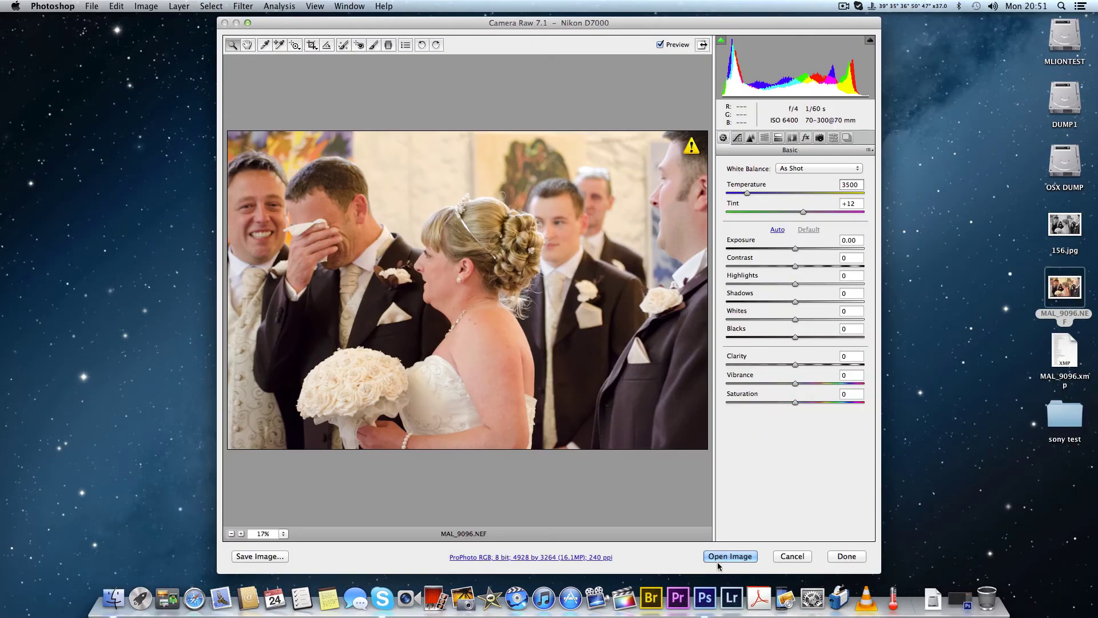
pyautogui.click(721, 558)
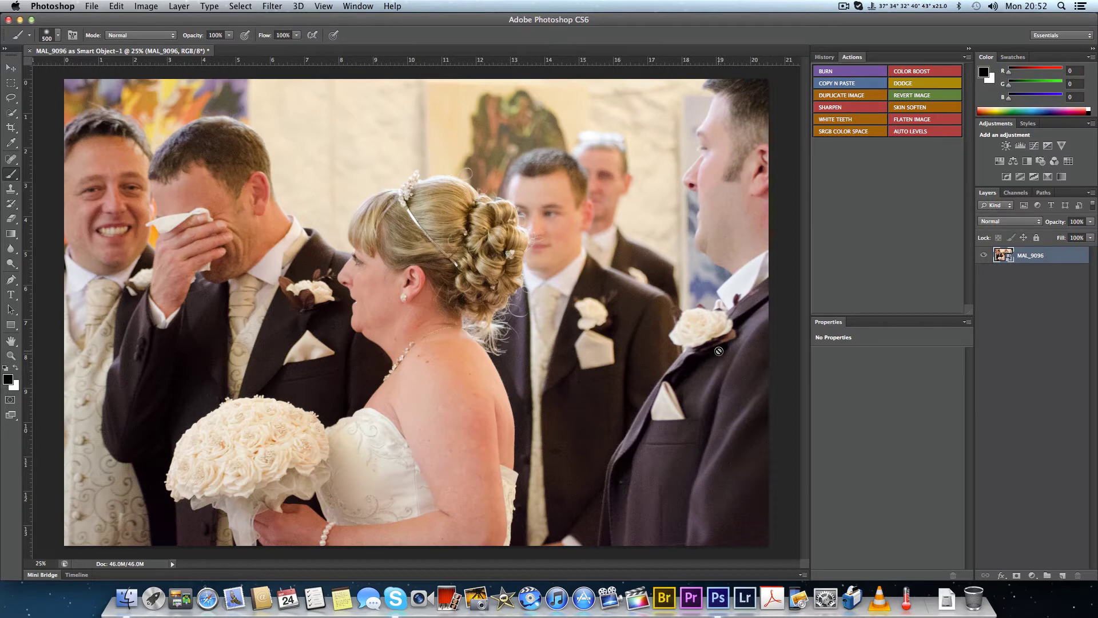
pyautogui.doubleClick(1009, 259)
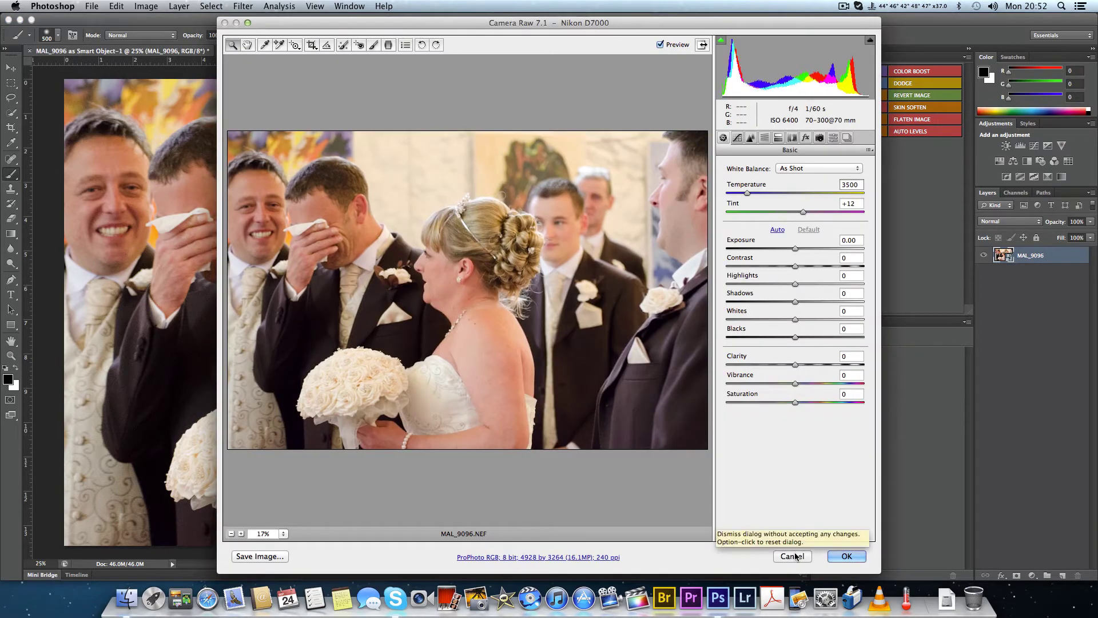
pyautogui.click(795, 556)
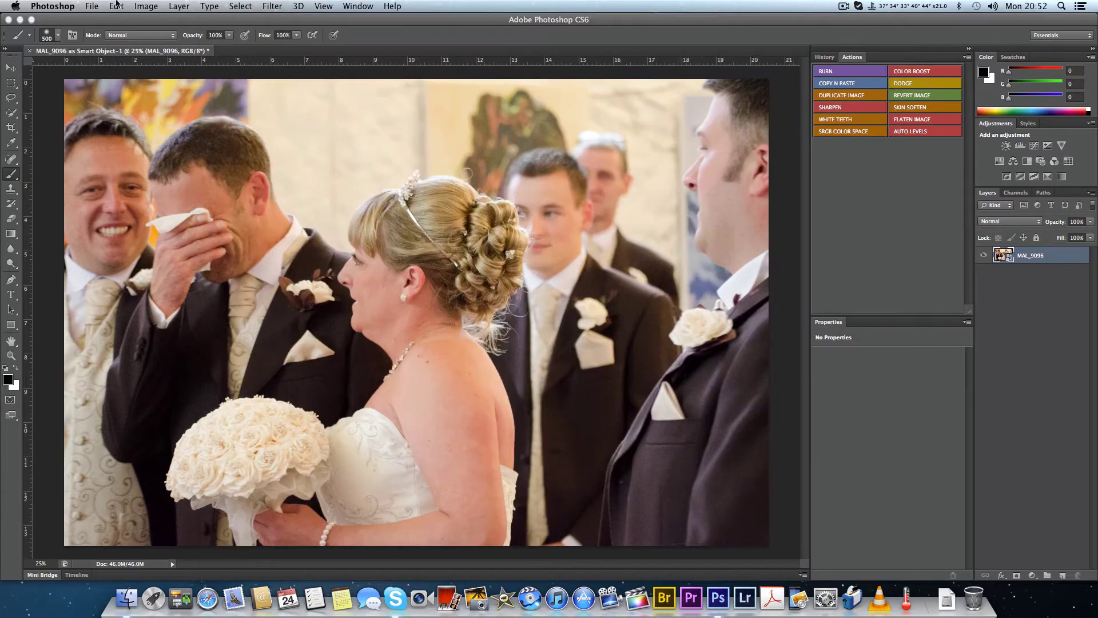
# - Set the preset screen resolution to 72 pixels/inch in the Units & Rulers preferences
pyautogui.click(58, 11)
pyautogui.moveTo(57, 42)
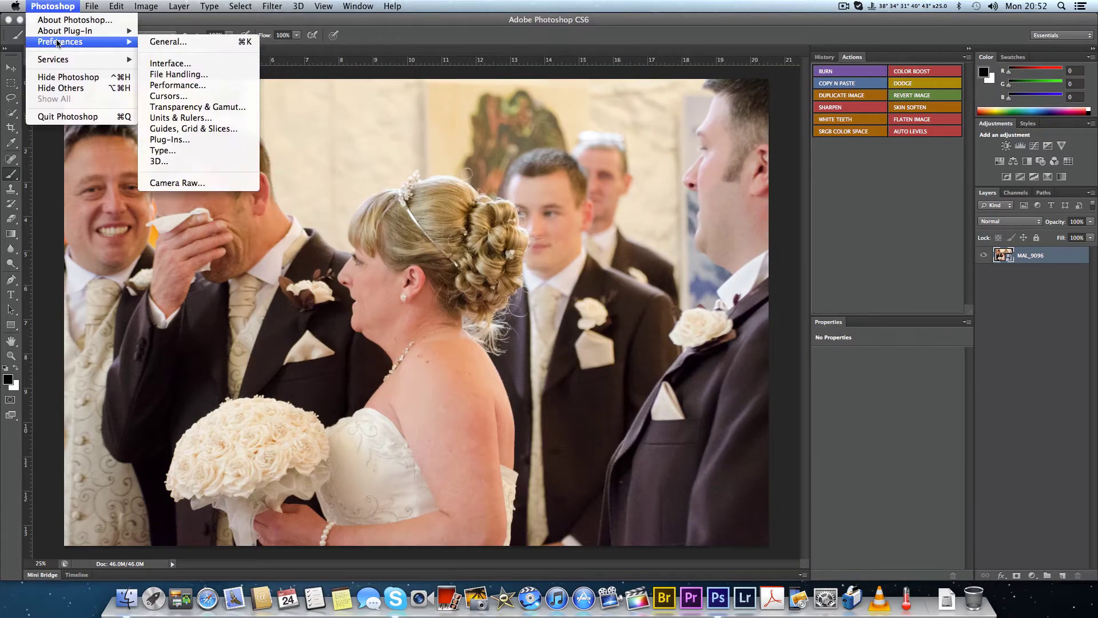
pyautogui.click(227, 118)
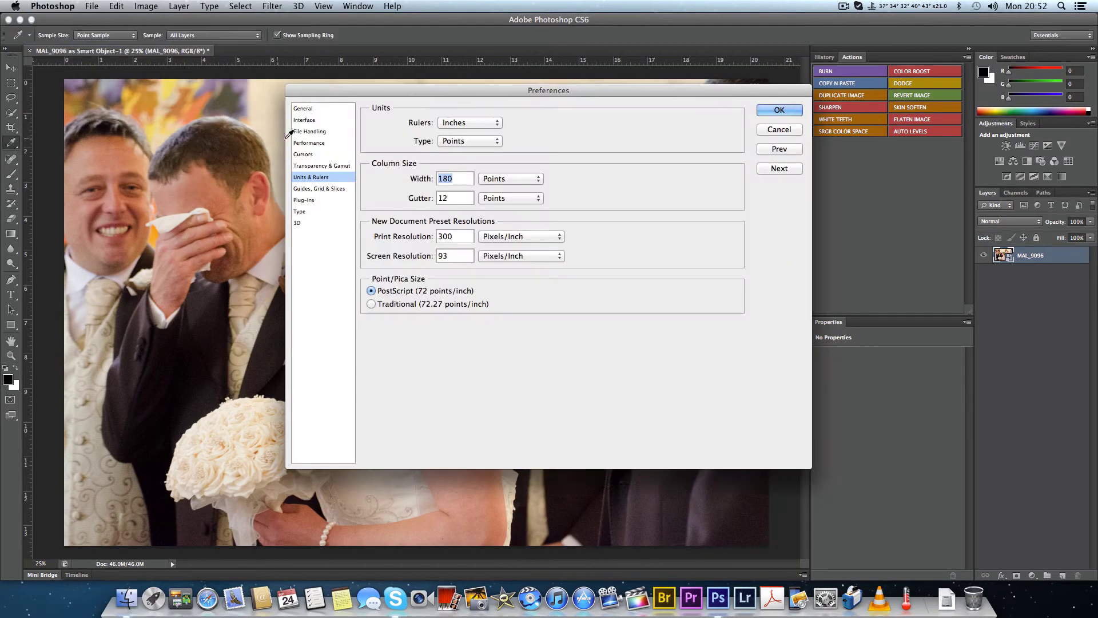
pyautogui.click(456, 254)
pyautogui.write('72')
pyautogui.click(799, 113)
pyautogui.press('b')
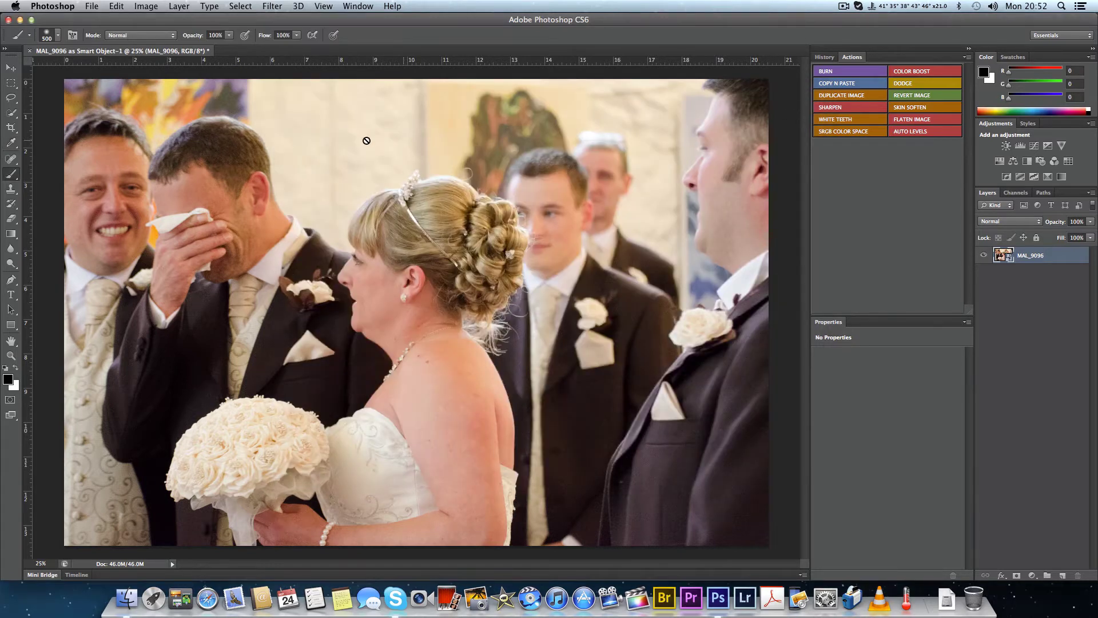
# - Crop the photo to 12 × 8 in, trimming its upper and right-hand edges, and fit the result on screen
pyautogui.press('c')
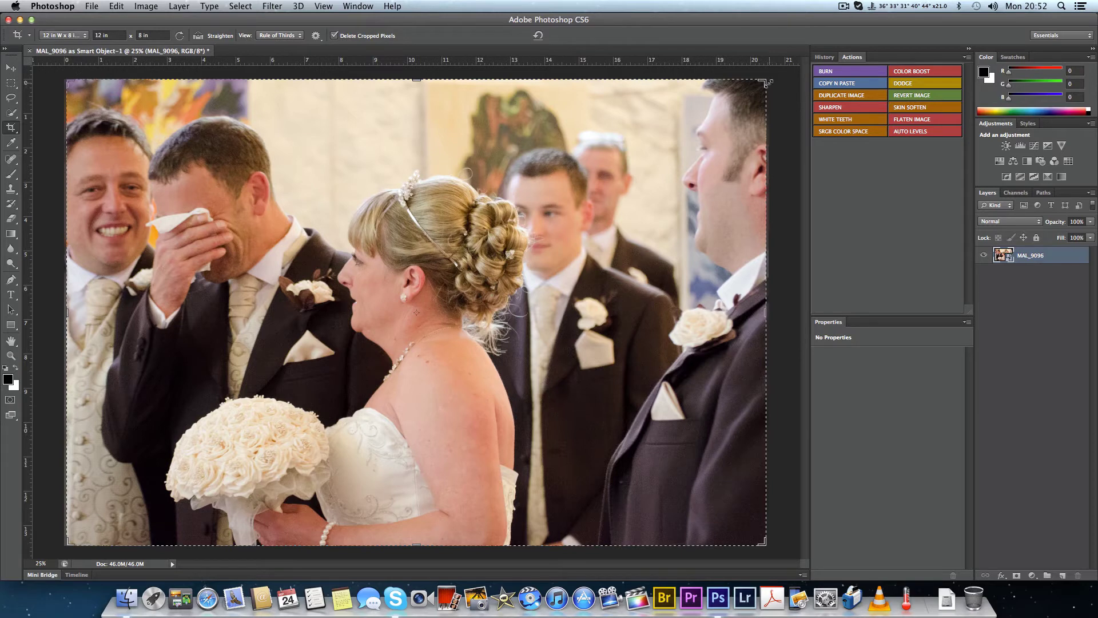
pyautogui.moveTo(764, 83); pyautogui.dragTo(727, 116)
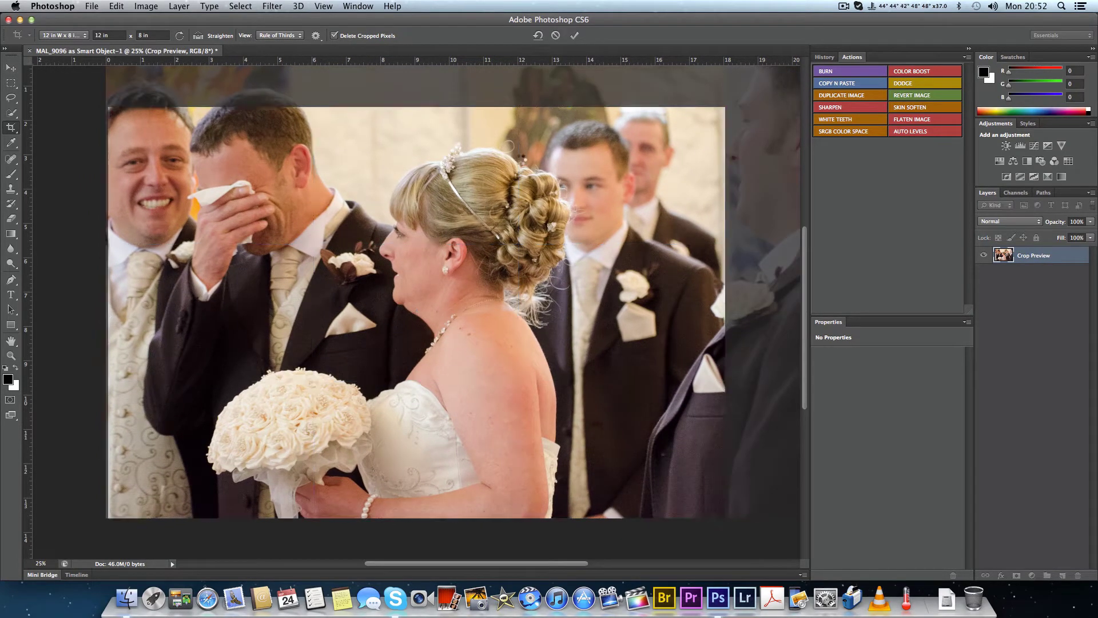
pyautogui.press('Return')
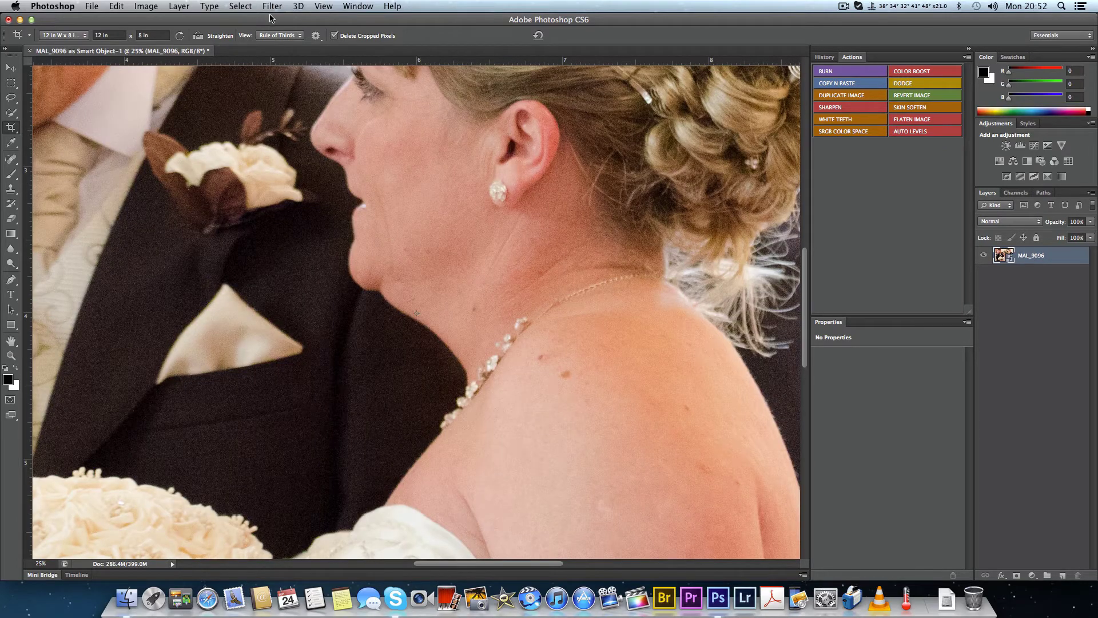
pyautogui.press('super+0')
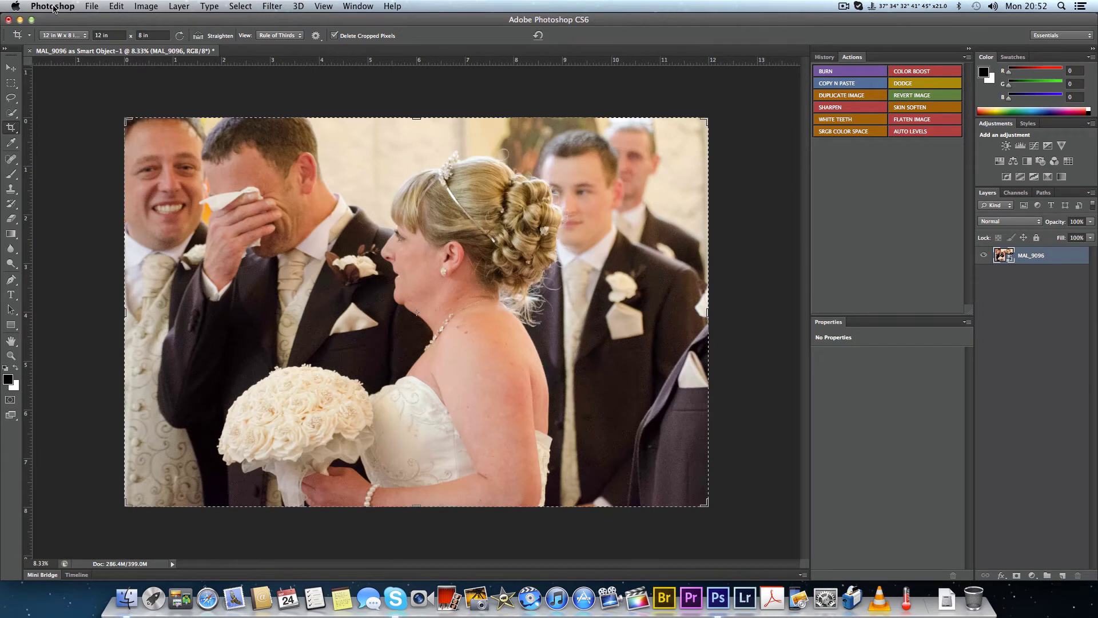
# - View the cropped photo at print size and check the screen resolution set in the Units & Rulers preferences
pyautogui.click(323, 7)
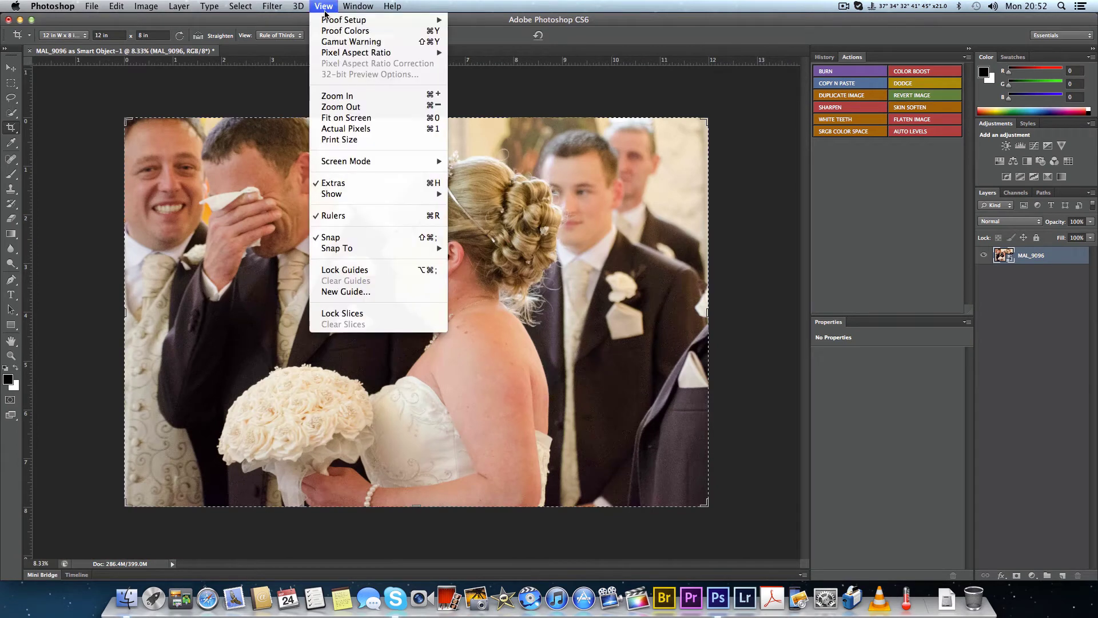
pyautogui.click(350, 140)
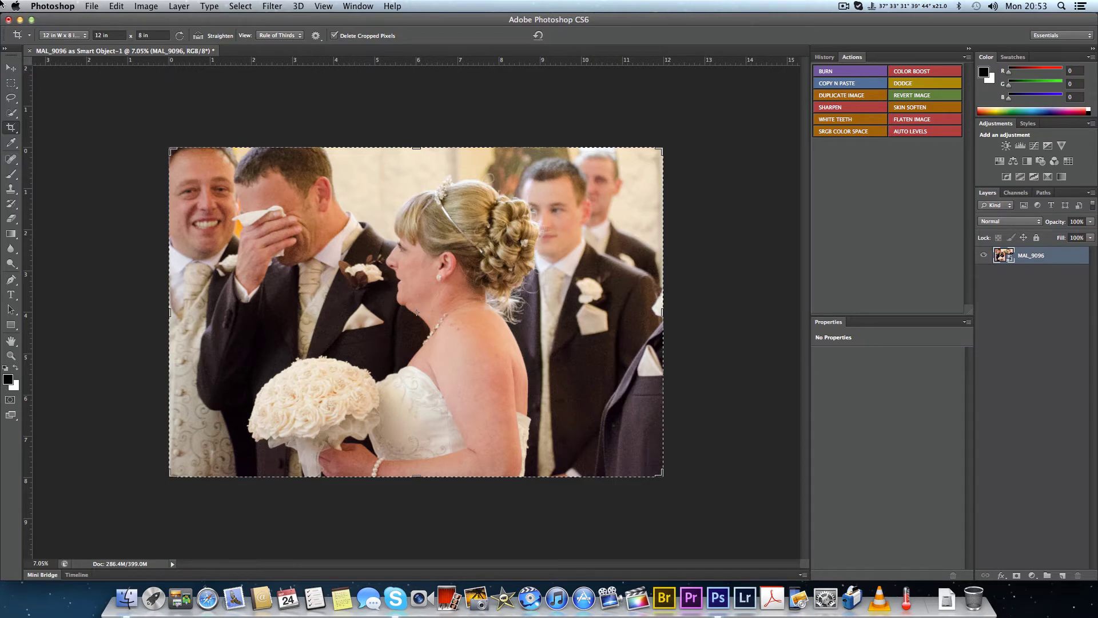
pyautogui.click(52, 6)
pyautogui.moveTo(79, 43)
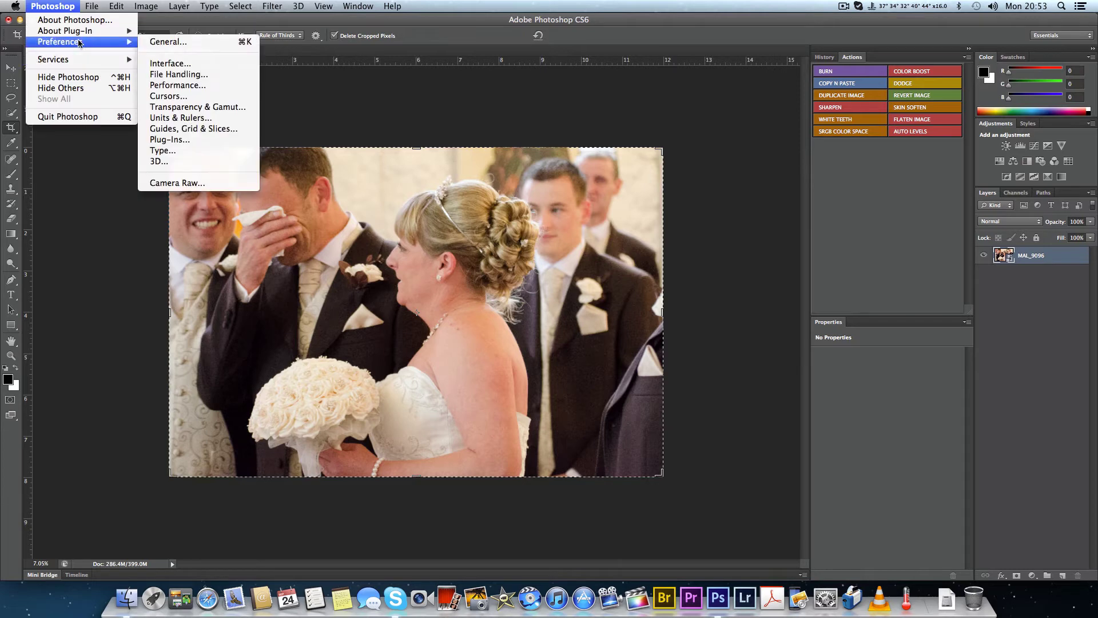
pyautogui.click(200, 118)
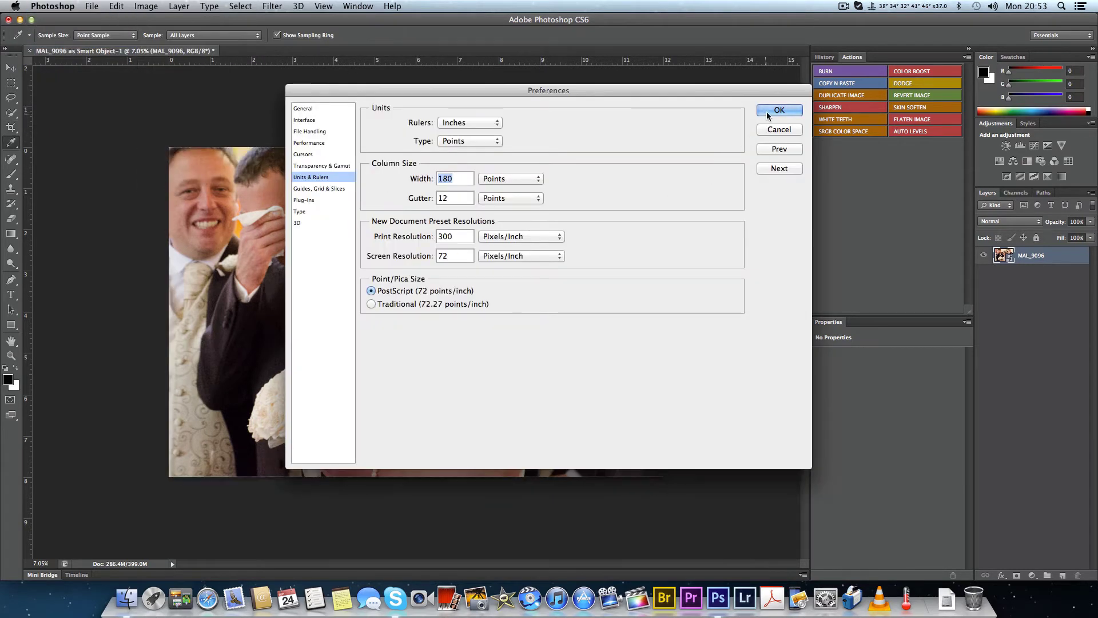
pyautogui.click(767, 112)
pyautogui.press('c')
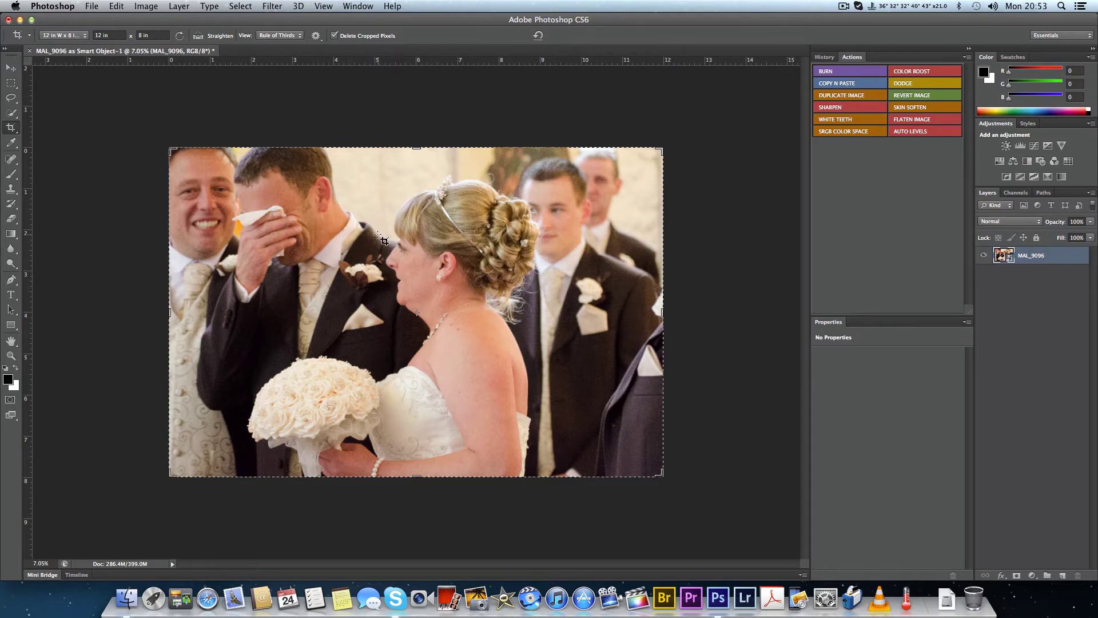
pyautogui.click(323, 6)
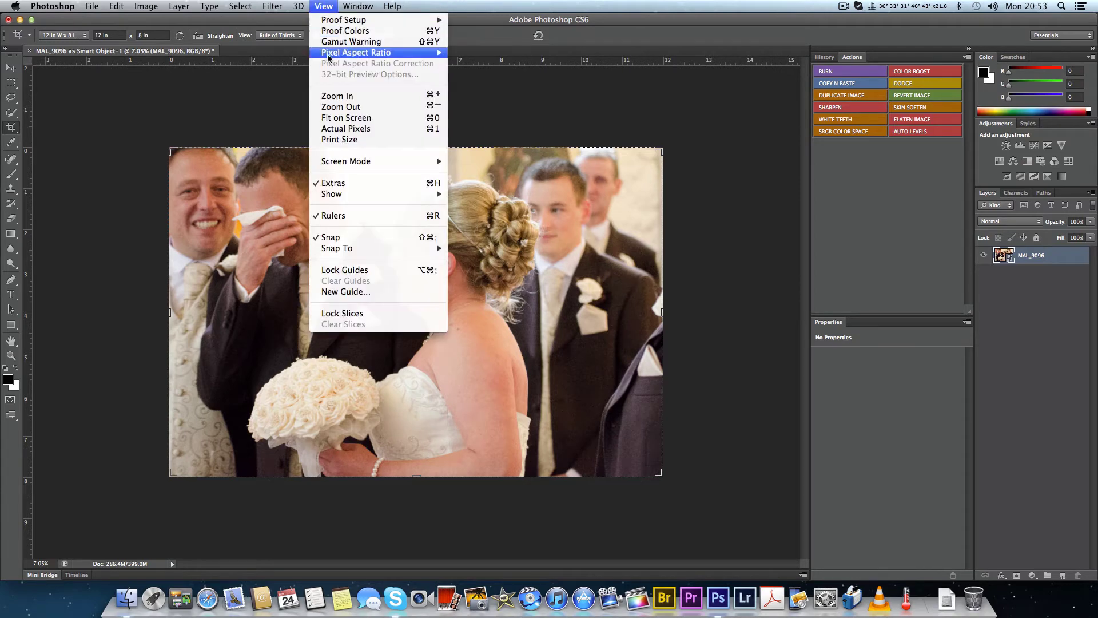
pyautogui.click(336, 140)
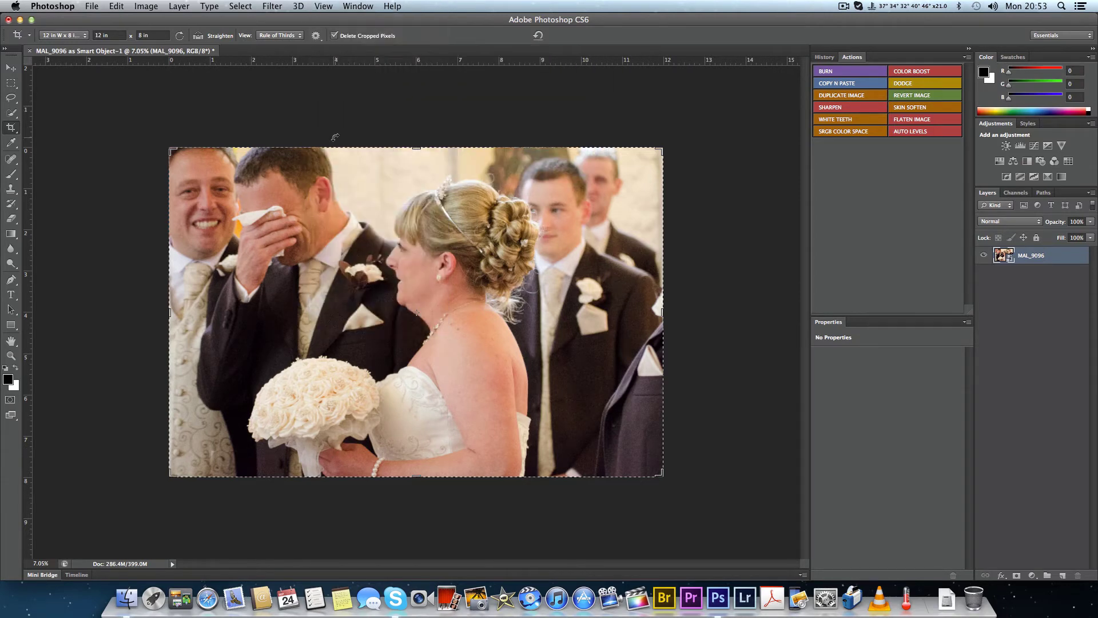
# - Set the preset screen resolution to 93 pixels/inch in the Units & Rulers preferences
pyautogui.click(57, 7)
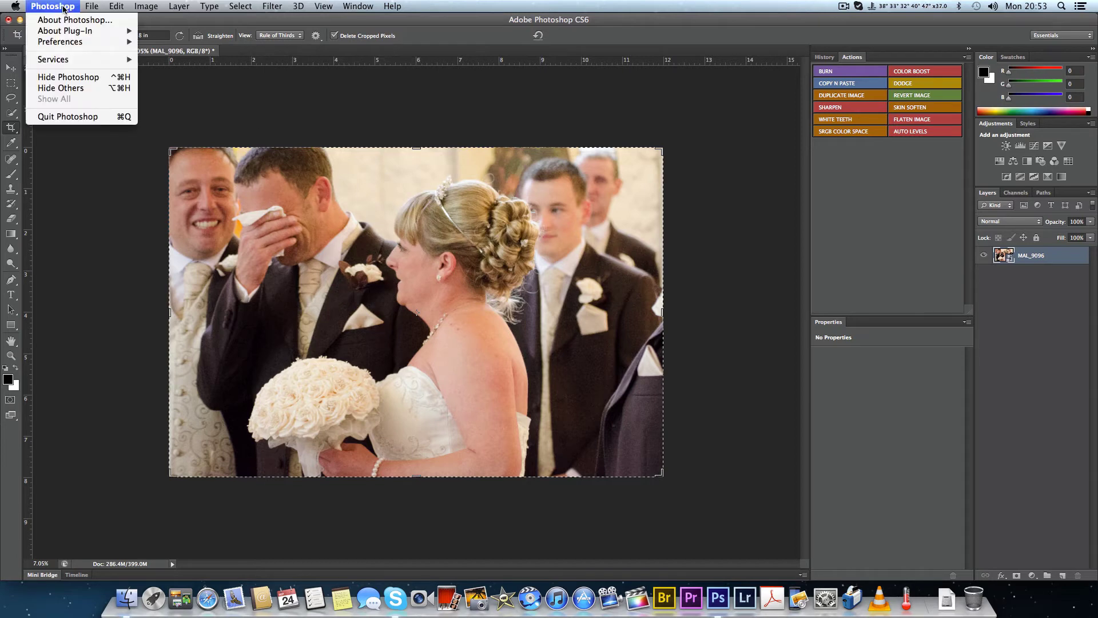
pyautogui.moveTo(77, 44)
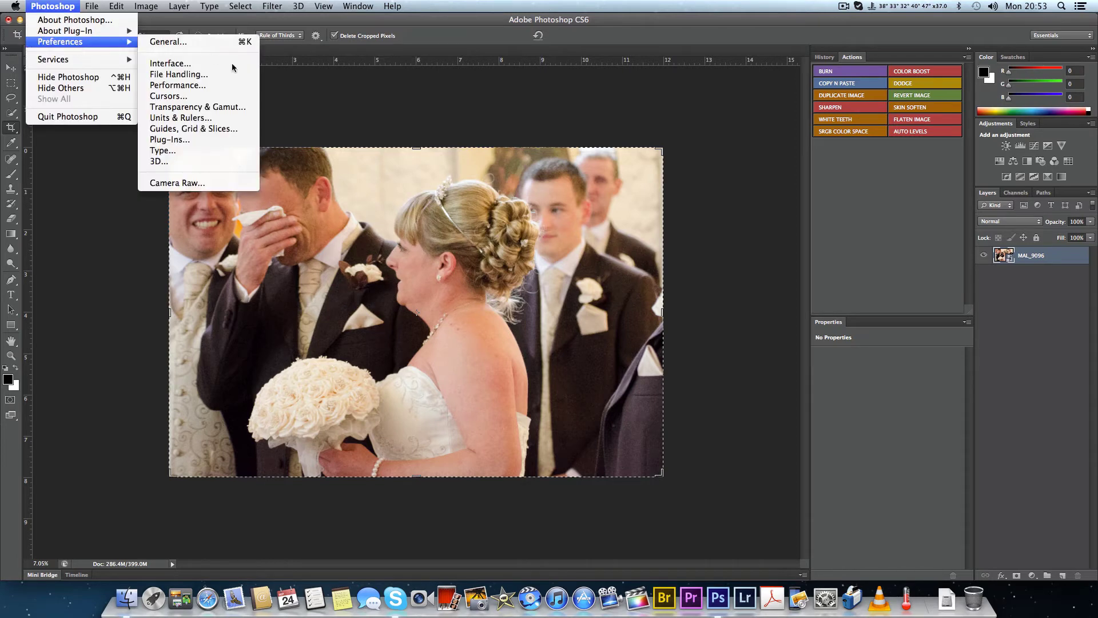
pyautogui.click(226, 118)
pyautogui.doubleClick(452, 256)
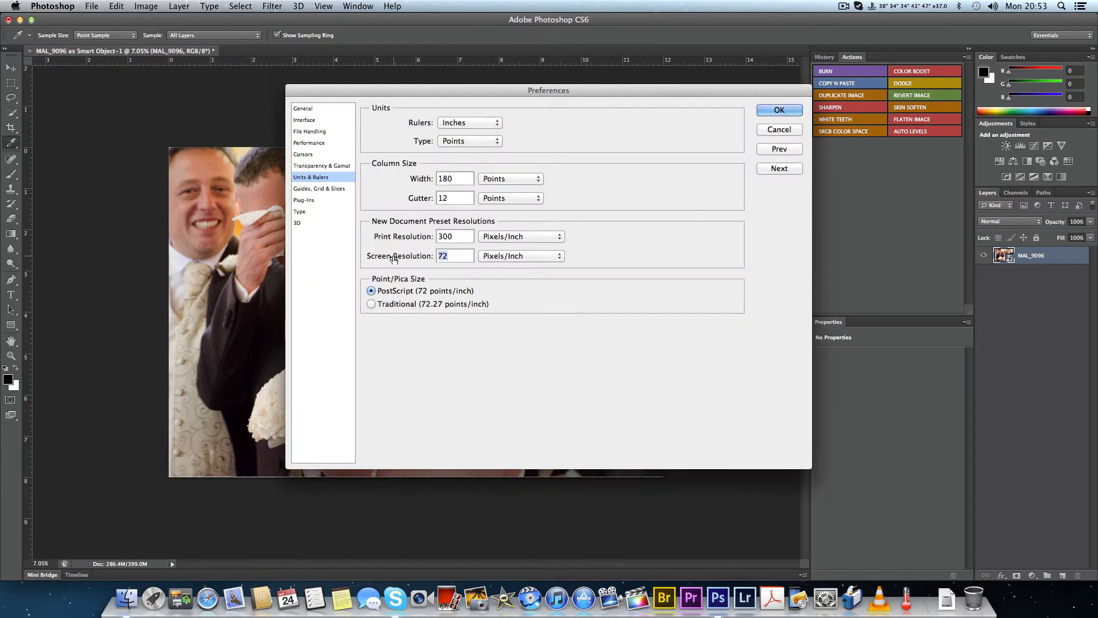
pyautogui.write('93')
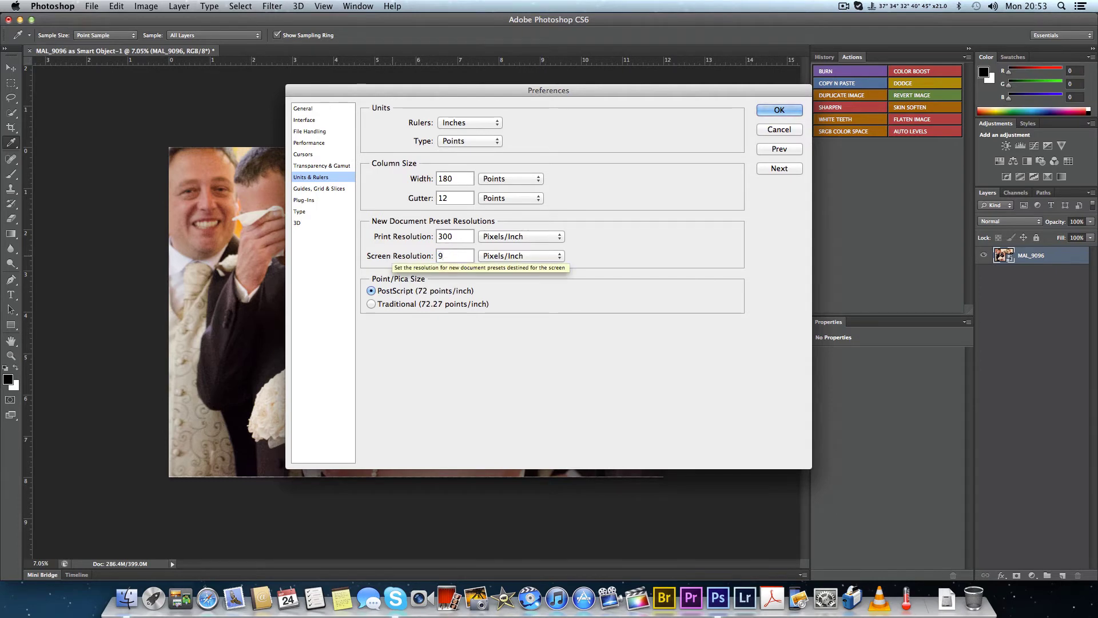
pyautogui.click(779, 109)
pyautogui.press('c')
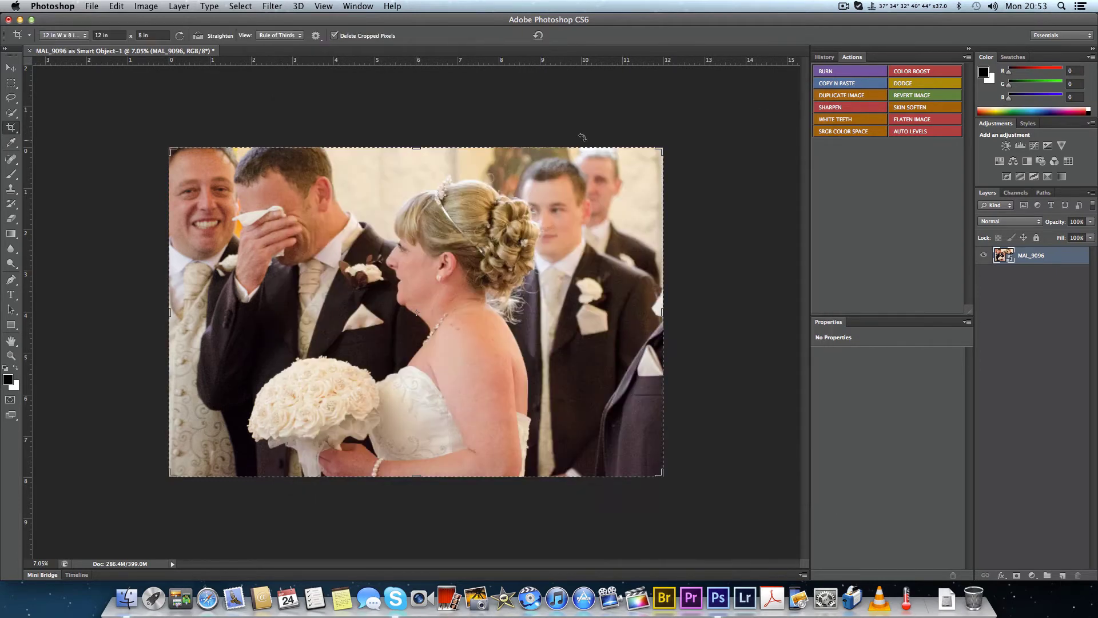
# - View the photo at print size and collapse the History, Actions and Properties panels to widen the canvas area
pyautogui.click(322, 7)
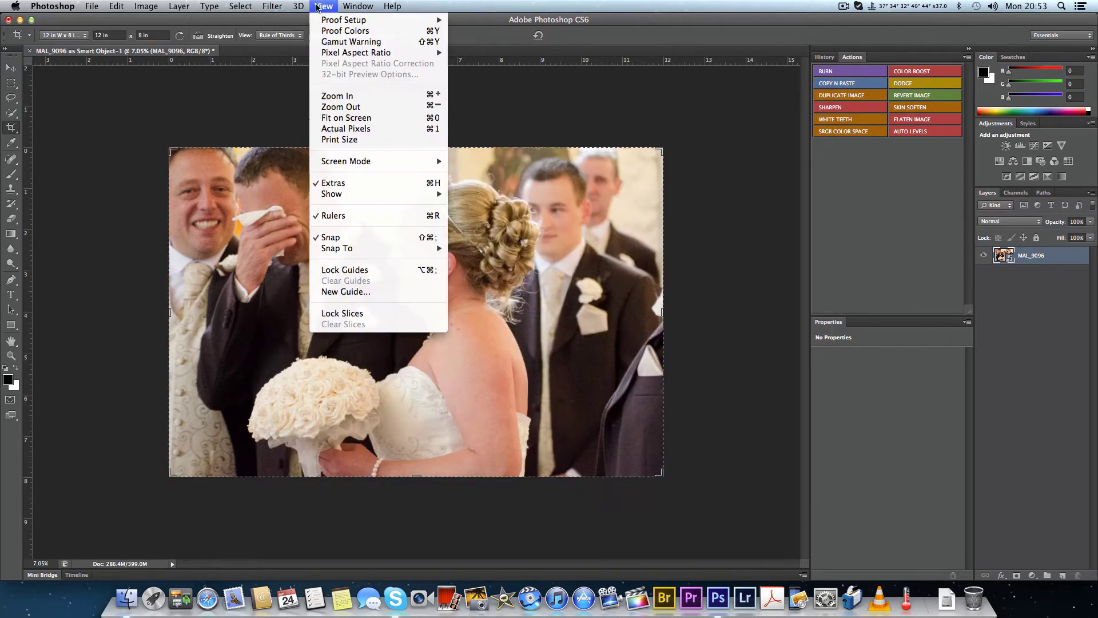
pyautogui.click(340, 139)
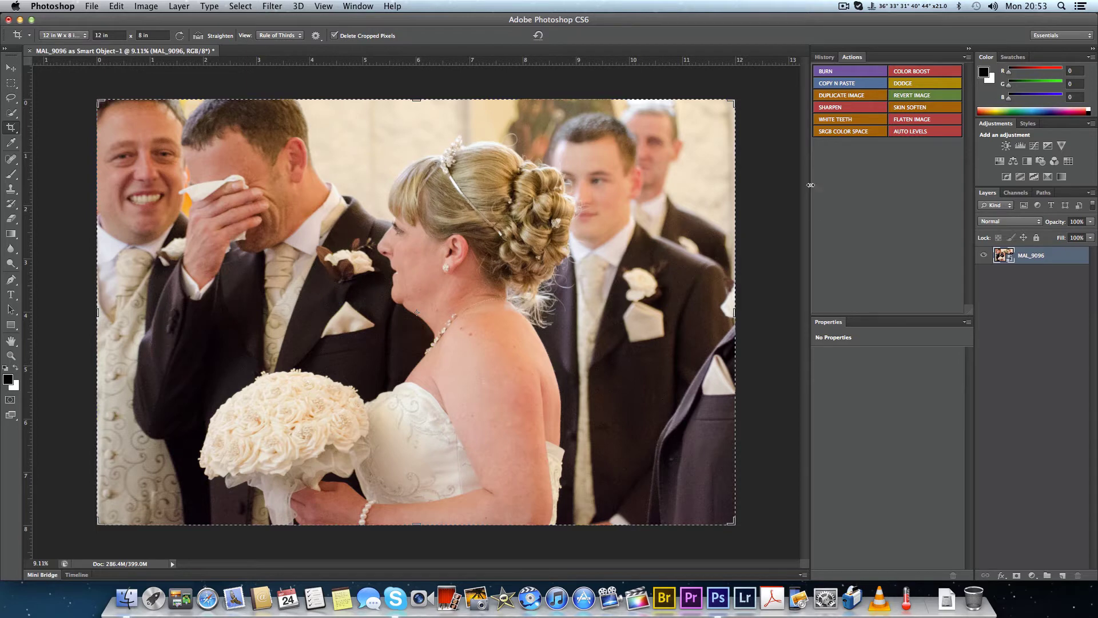
pyautogui.moveTo(809, 187); pyautogui.dragTo(850, 188)
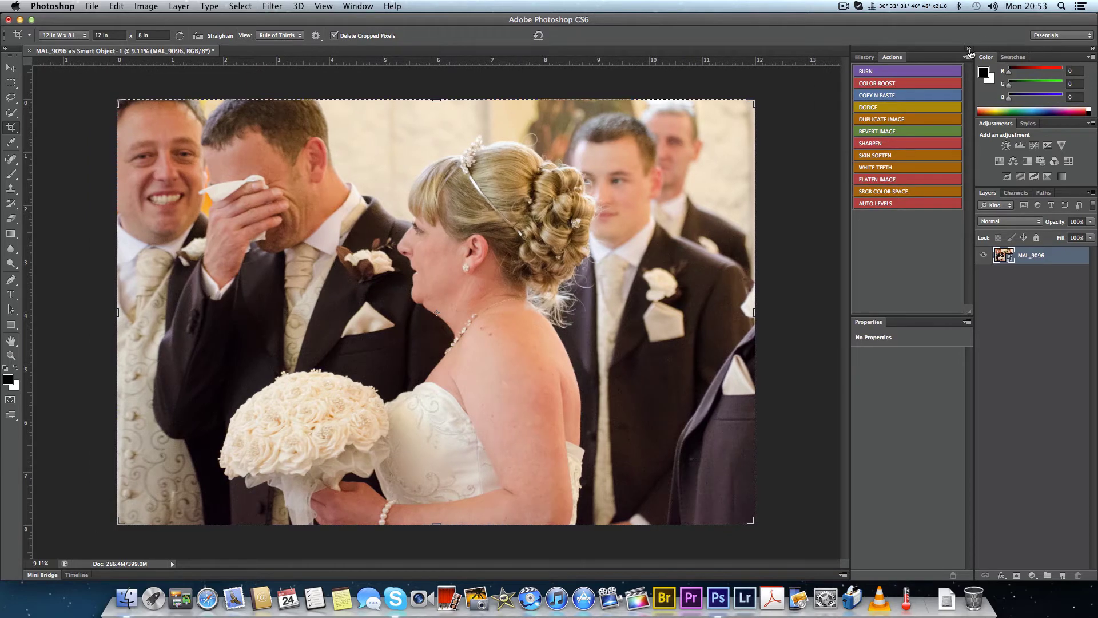
pyautogui.click(969, 49)
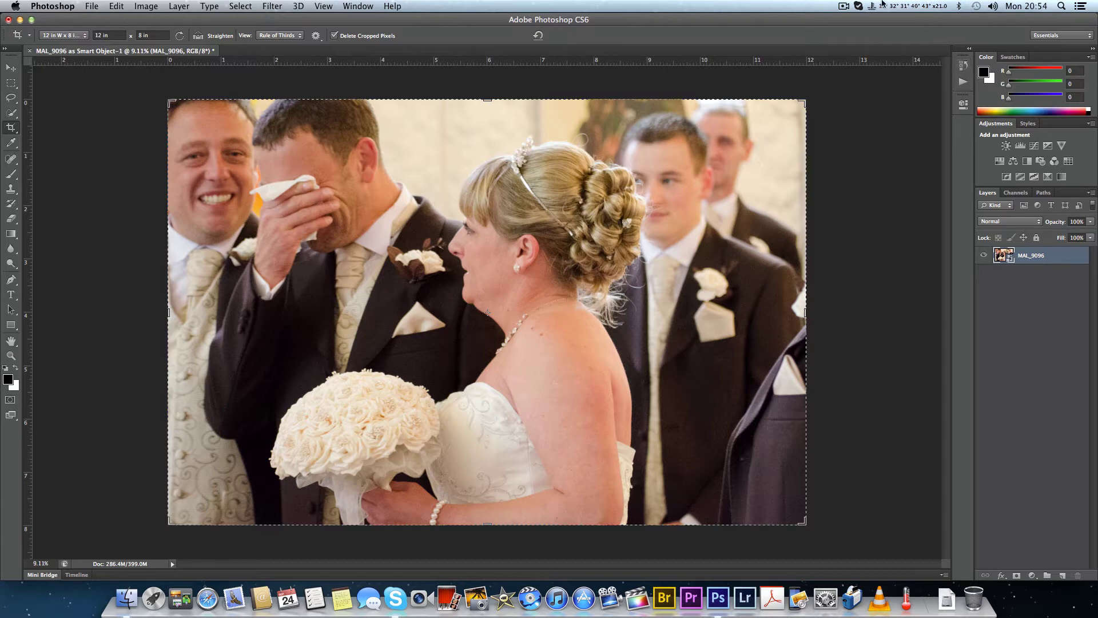
# - Review the graphics processor settings in the Performance preferences and leave them without making changes
pyautogui.click(70, 9)
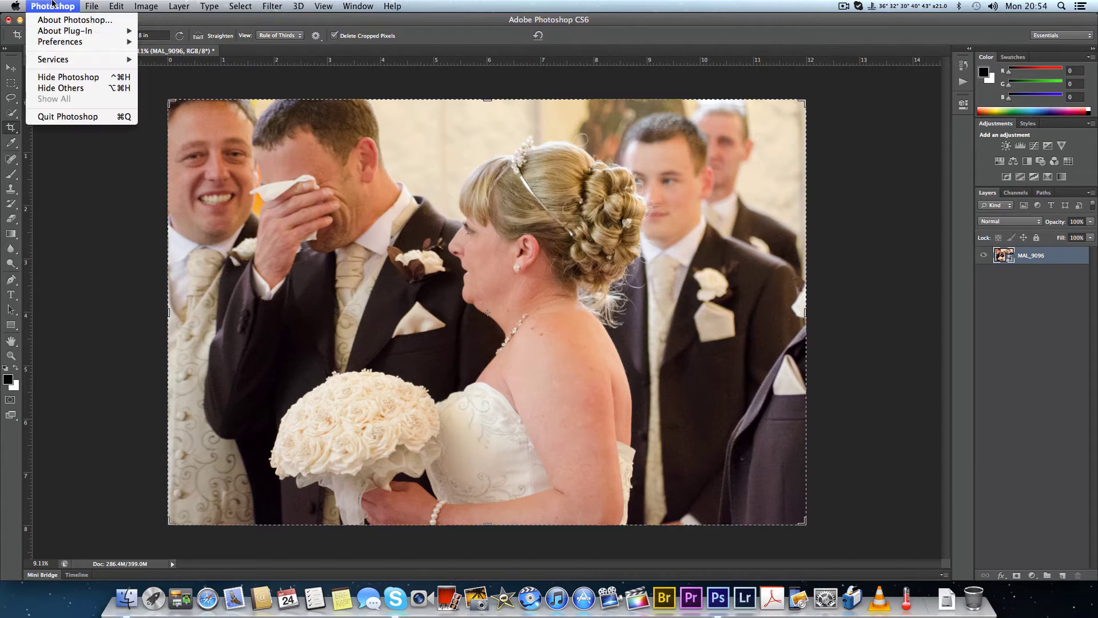
pyautogui.moveTo(86, 42)
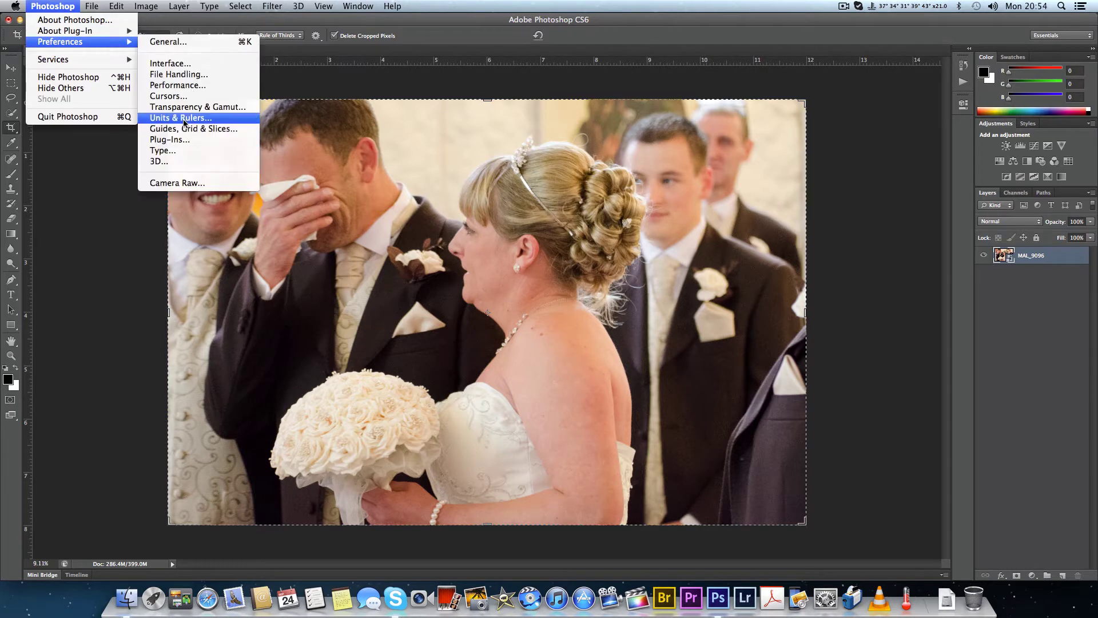
pyautogui.click(174, 85)
pyautogui.moveTo(615, 345)
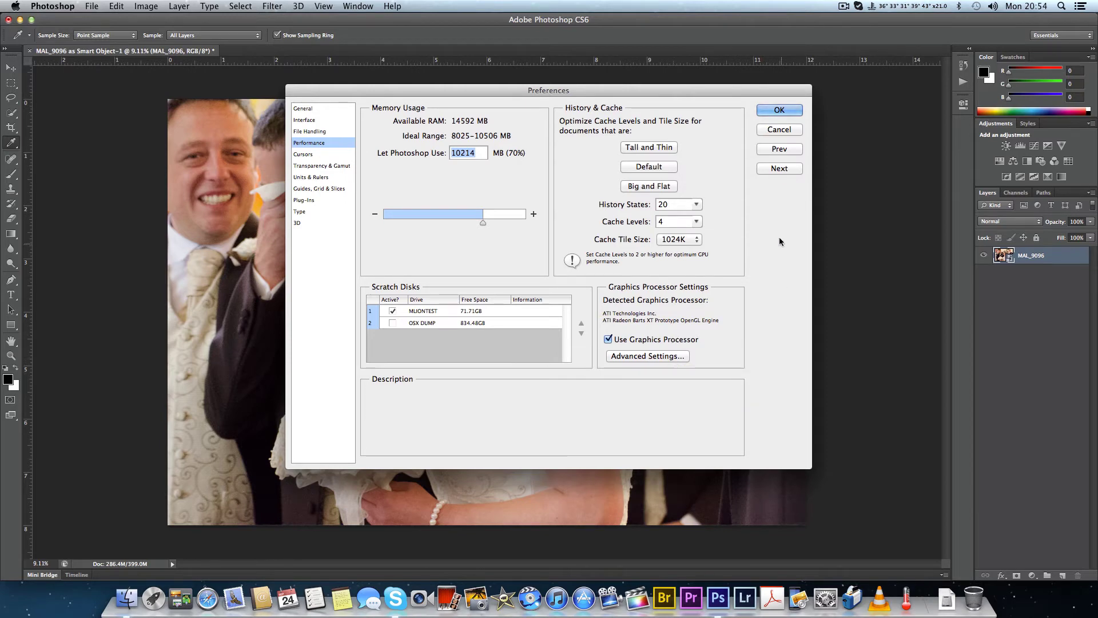
pyautogui.click(775, 131)
pyautogui.press('c')
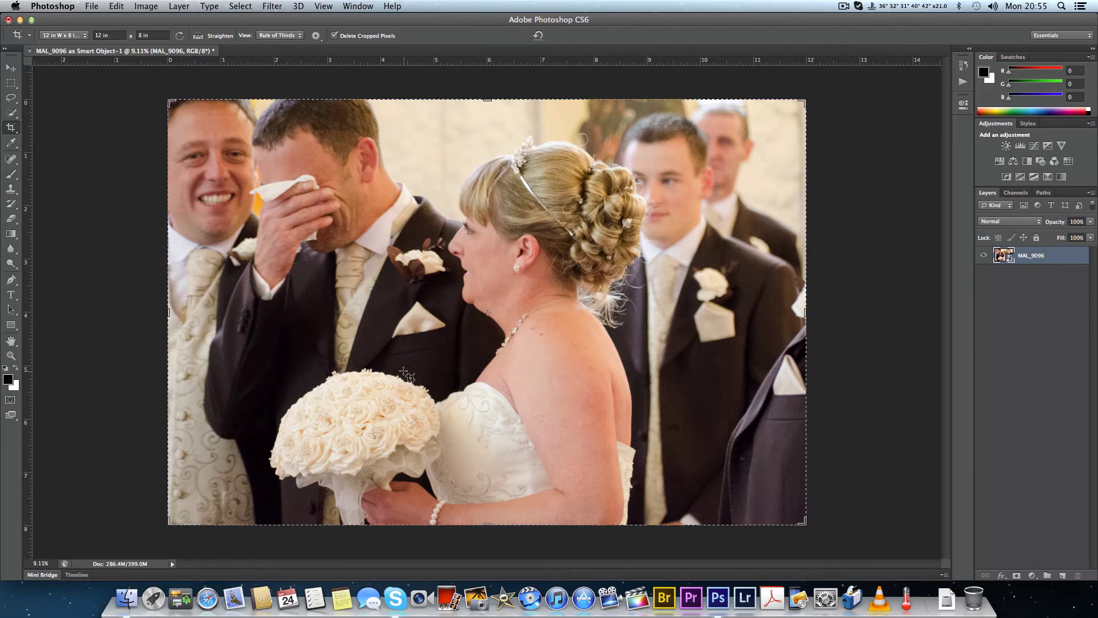
# - Examine the bride's face and shoulder and the dark suit behind her at 25% magnification
pyautogui.press('super+equal')
pyautogui.press('super+equal')
pyautogui.press('super+equal')
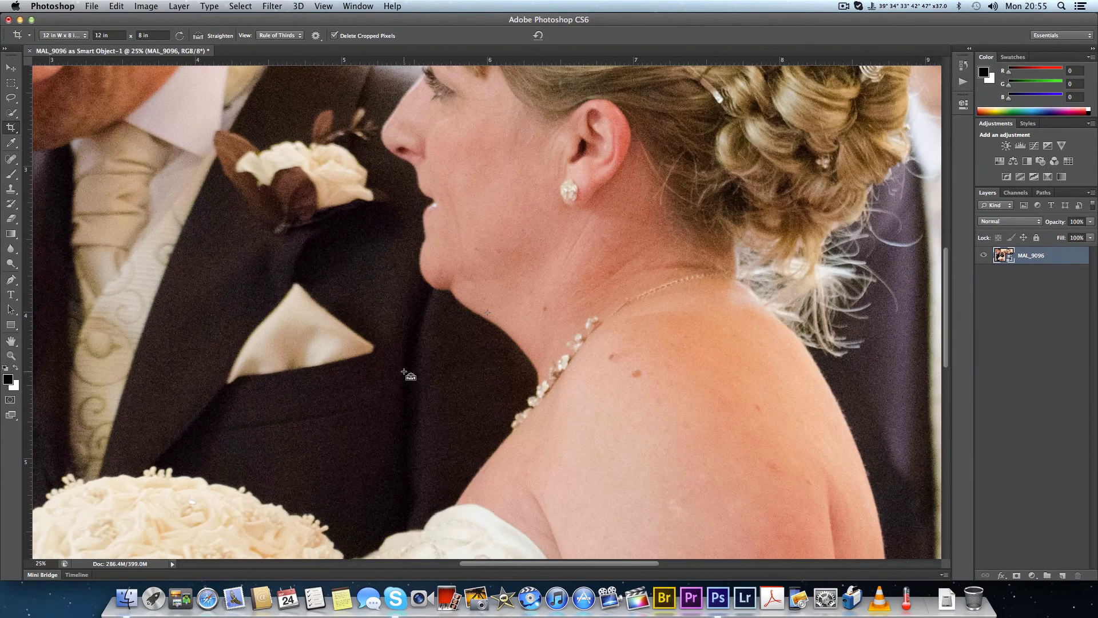
# - Examine the grain in the bride's face and the dark suit at 100% magnification, and return to print size
pyautogui.press('super+equal')
pyautogui.press('super+equal')
pyautogui.press('super+equal')
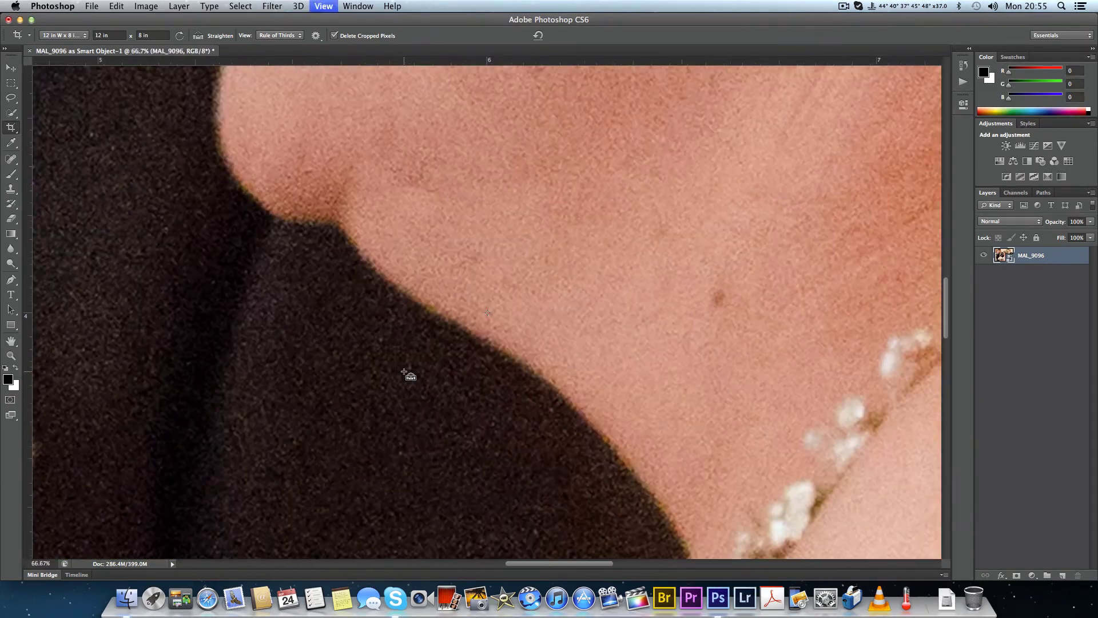
pyautogui.press('super+equal')
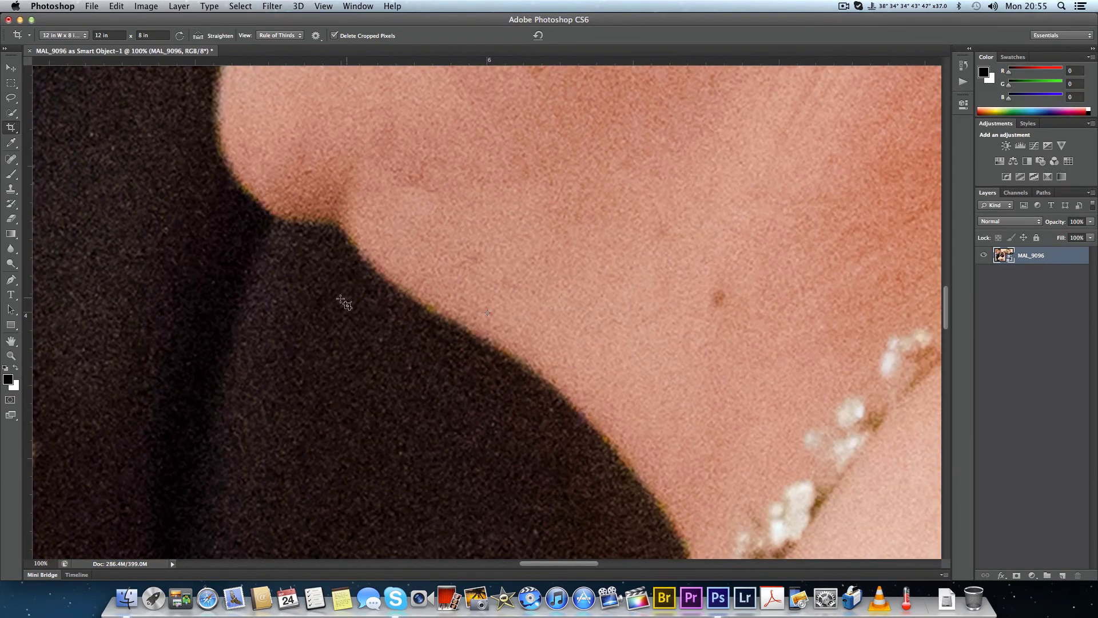
pyautogui.scroll(-10, 342, 302)
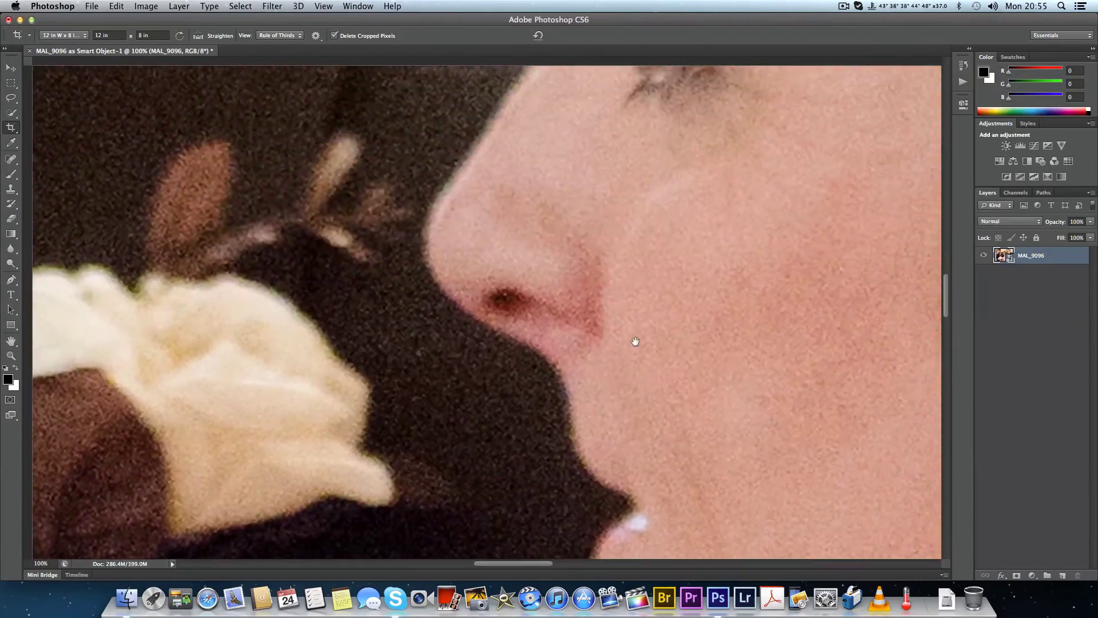
pyautogui.scroll(-15, 635, 341)
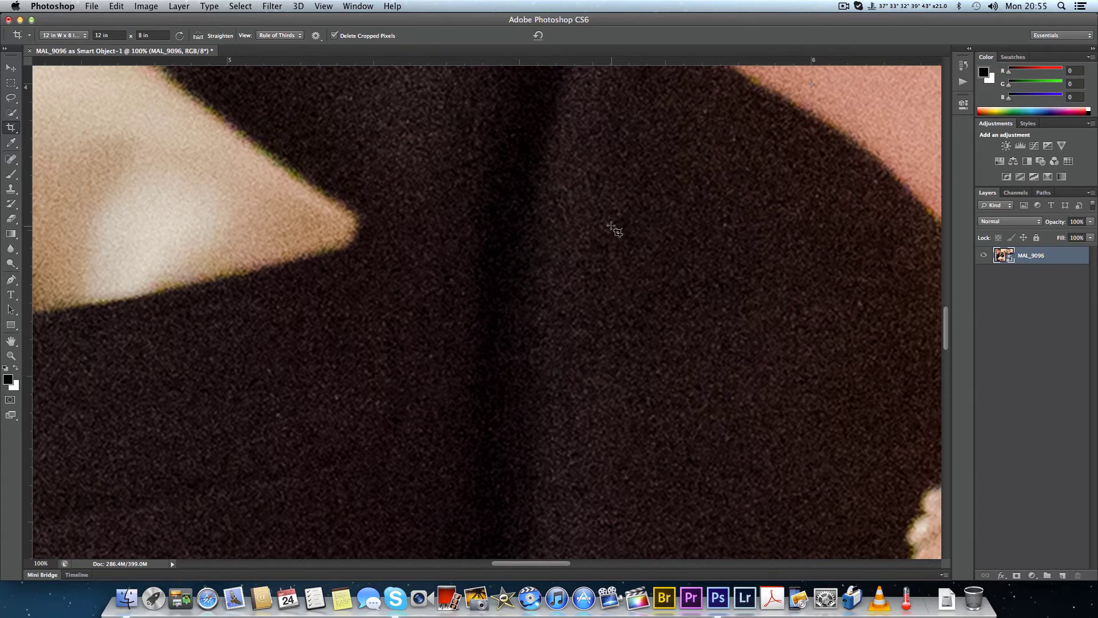
pyautogui.click(325, 6)
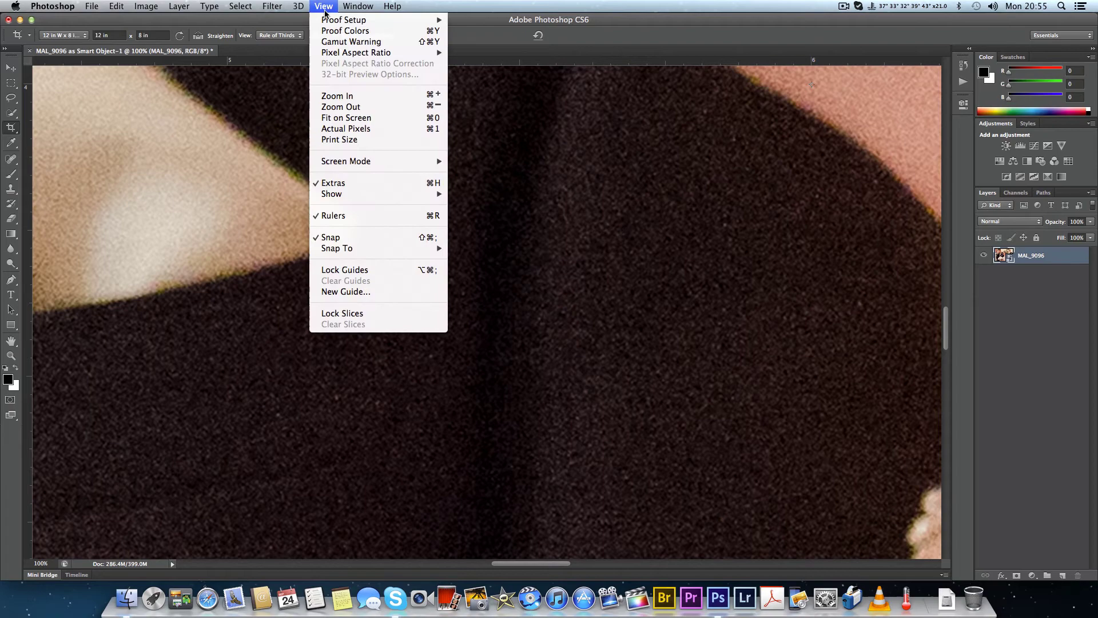
pyautogui.click(343, 140)
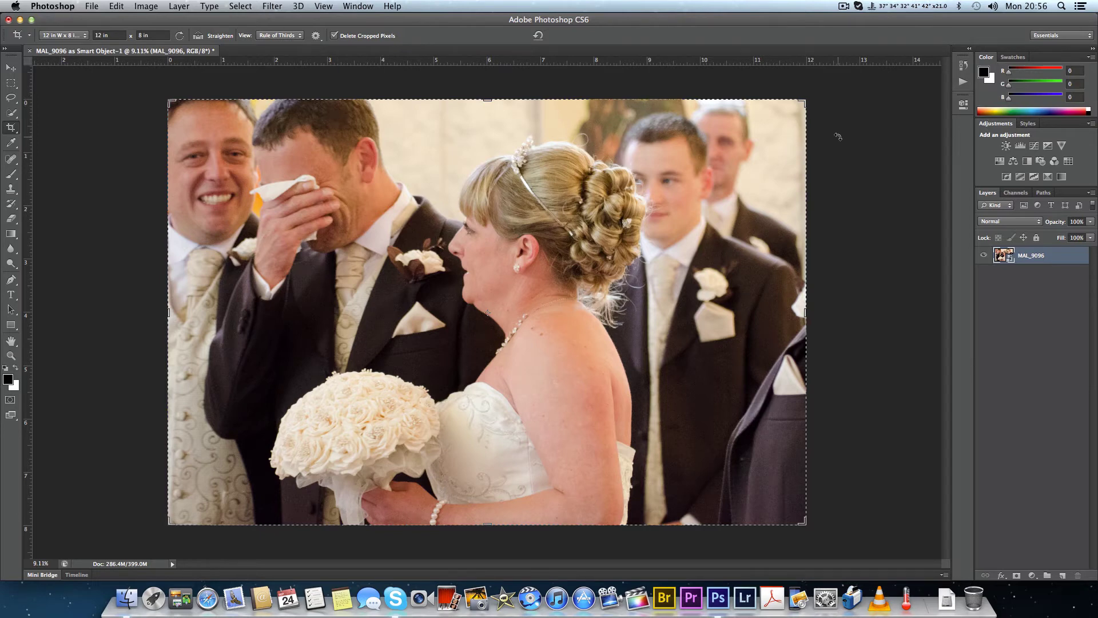
# - Reopen the MAL_9096 smart object's raw settings and set Luminance noise reduction to 11
pyautogui.doubleClick(1009, 257)
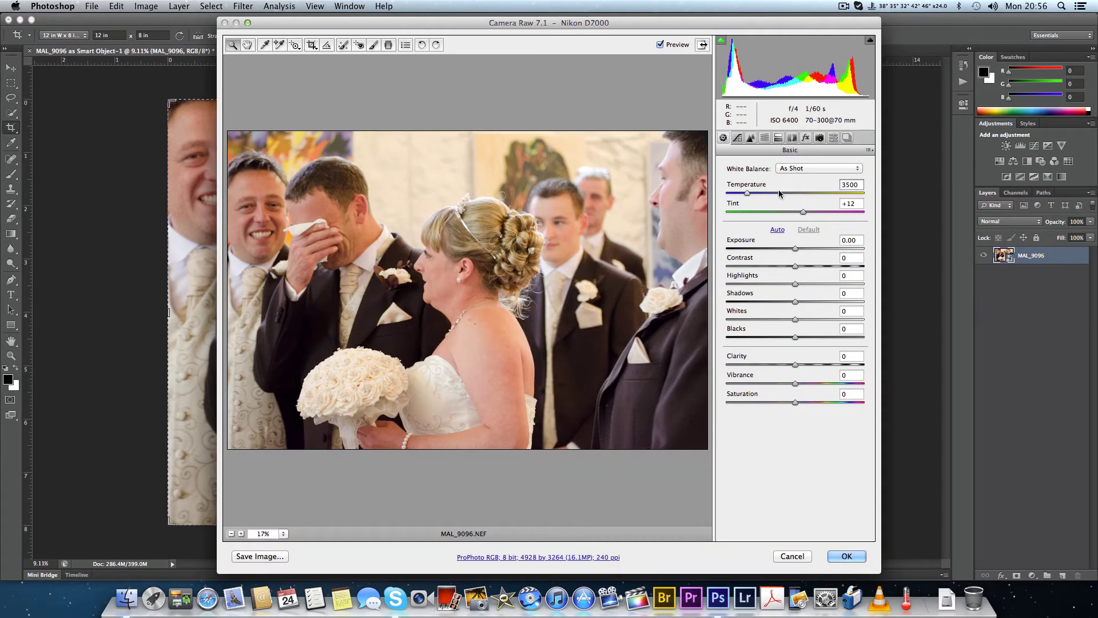
pyautogui.click(764, 138)
pyautogui.click(750, 138)
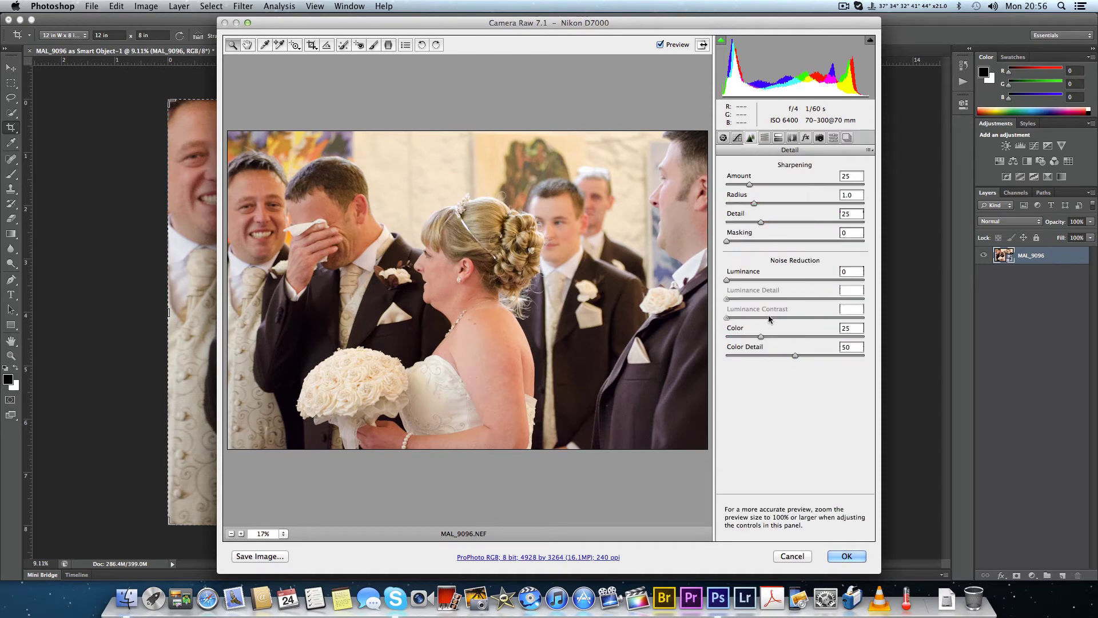
pyautogui.click(739, 279)
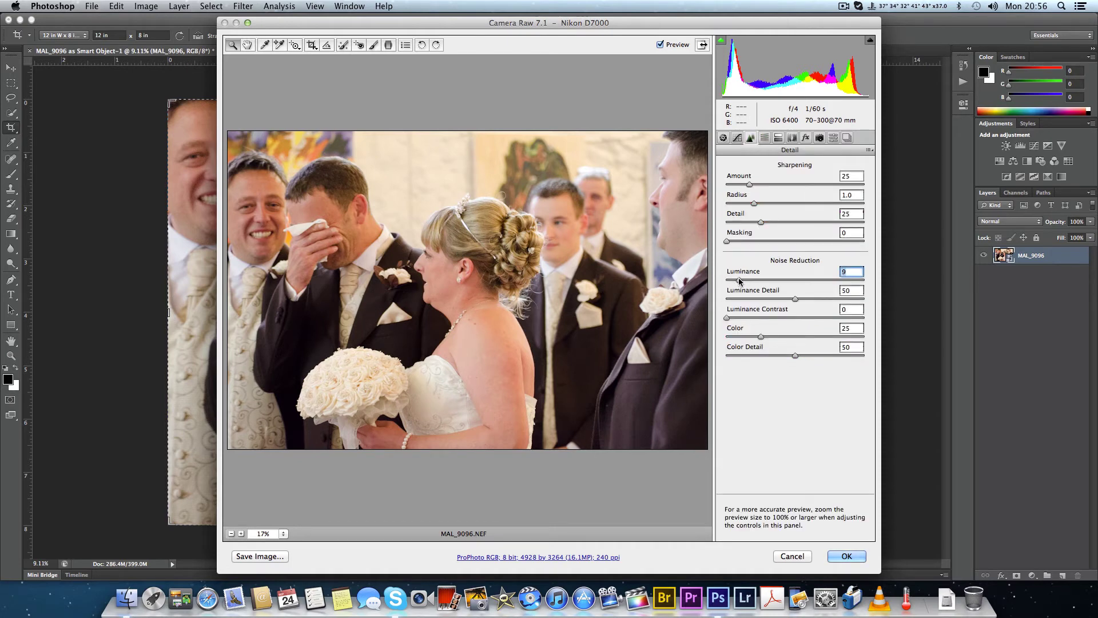
pyautogui.moveTo(739, 281); pyautogui.dragTo(745, 280)
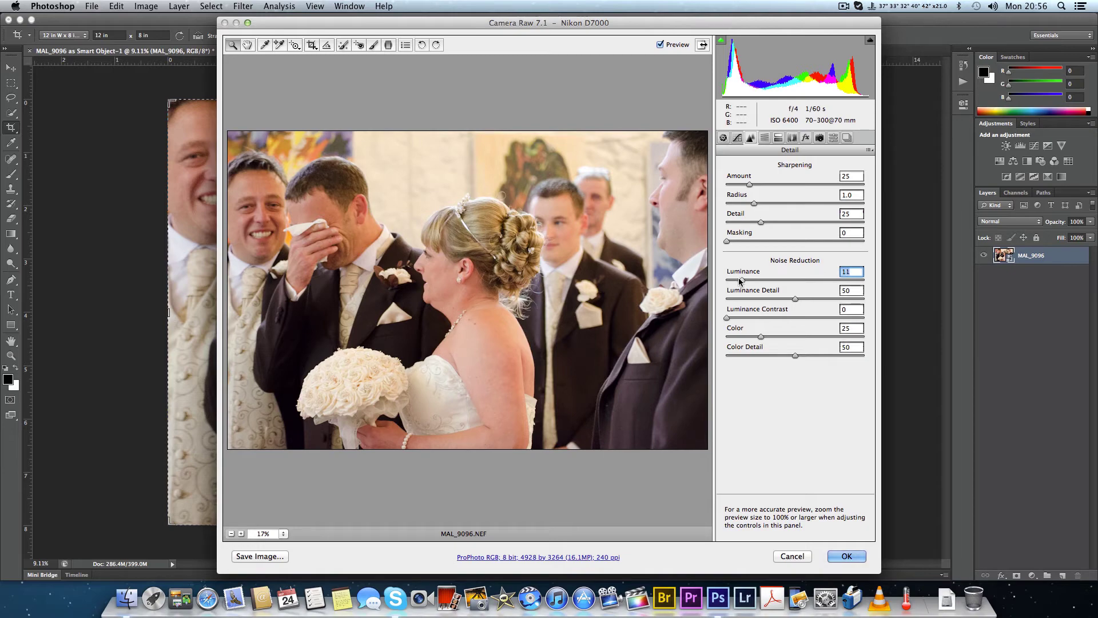
pyautogui.click(855, 556)
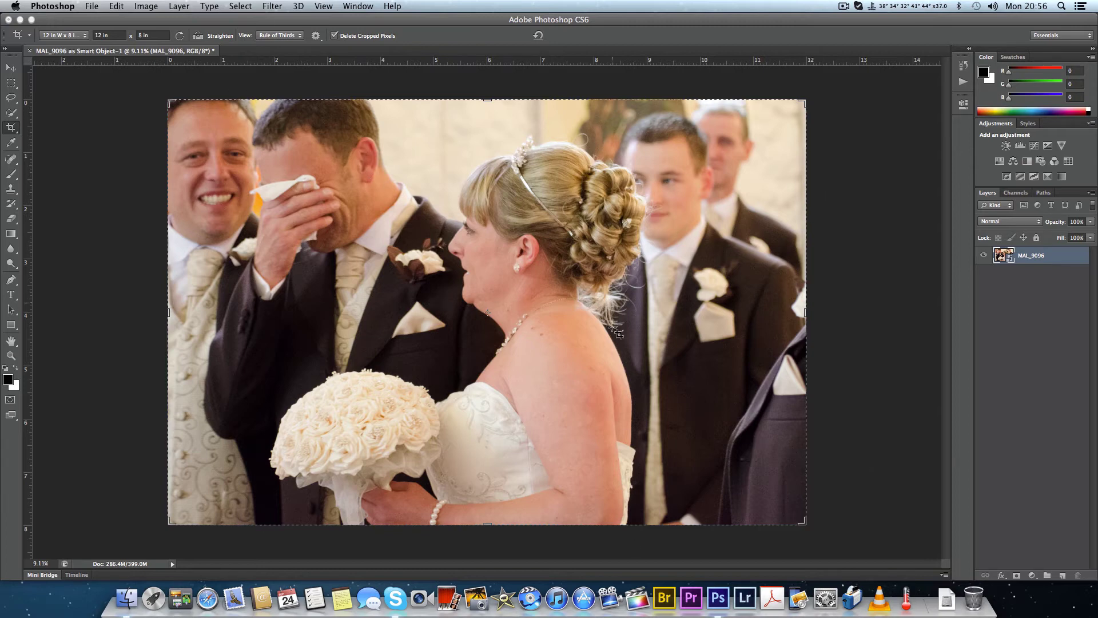
# - Sharpen the MAL_9096 smart object with Unsharp Mask at amount 146%, radius 2.2 pixels and threshold 0
pyautogui.click(272, 7)
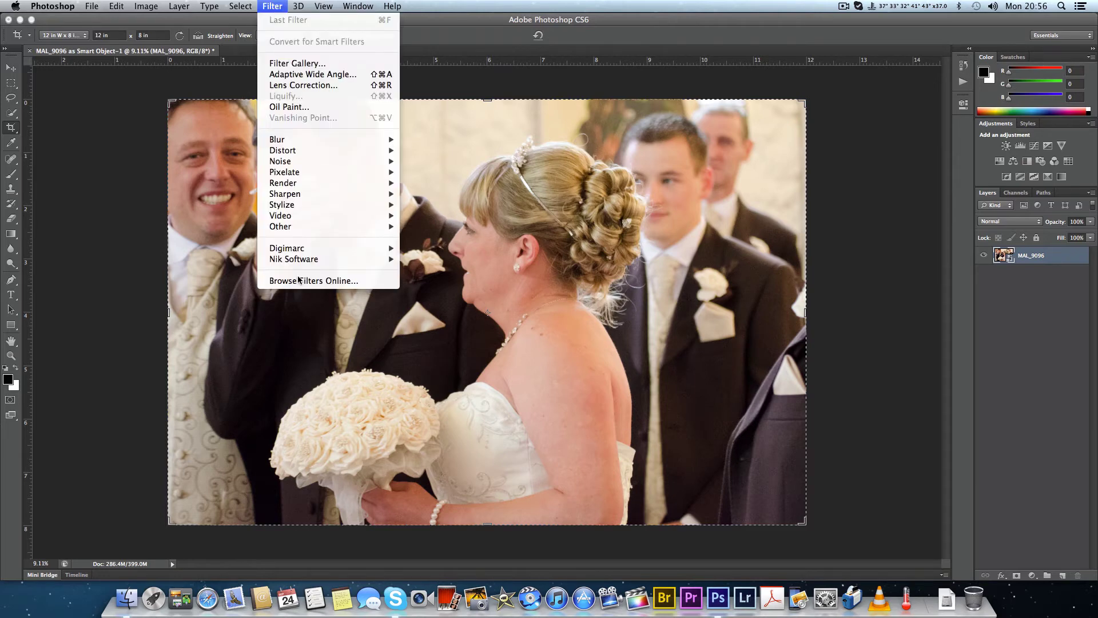
pyautogui.moveTo(309, 260)
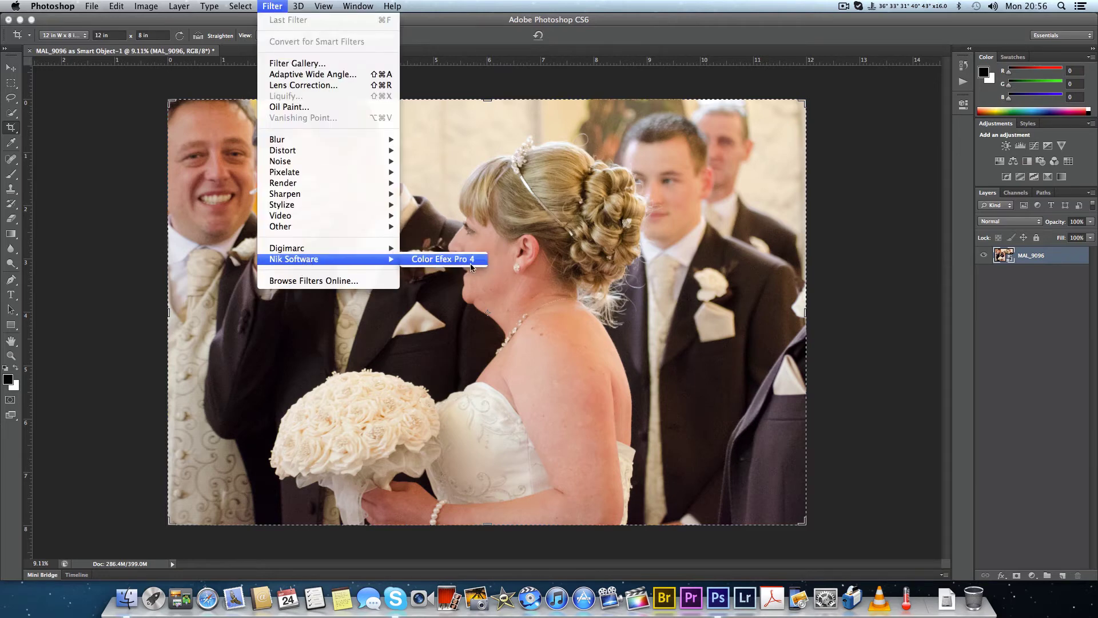
pyautogui.moveTo(320, 194)
pyautogui.click(421, 237)
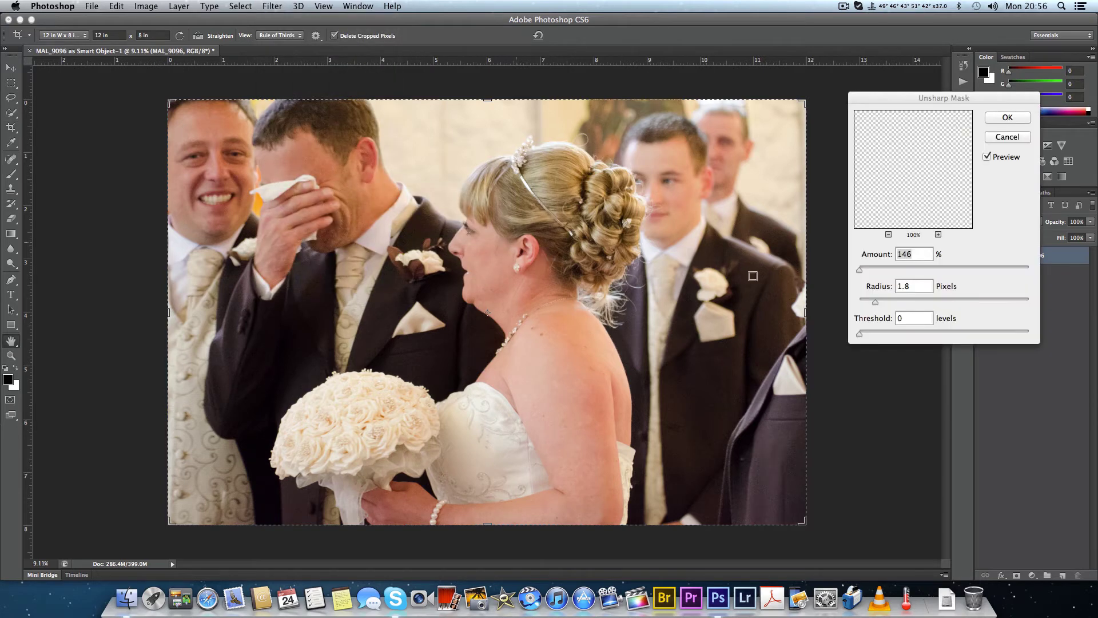
pyautogui.moveTo(881, 304); pyautogui.dragTo(884, 304)
pyautogui.click(1008, 118)
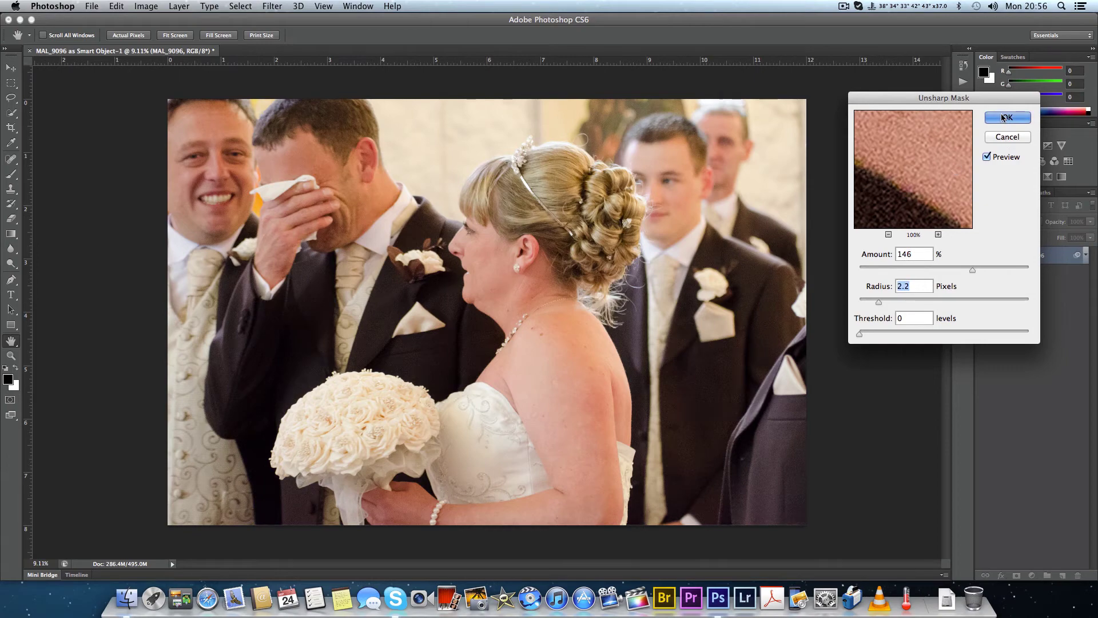
pyautogui.press('c')
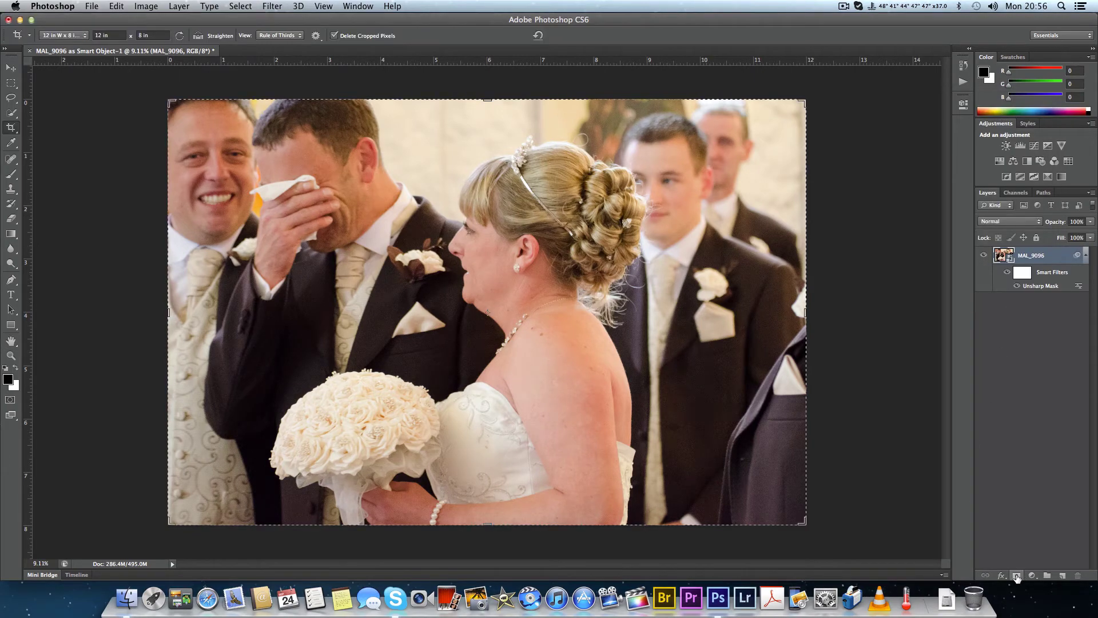
# - Try adding a black layer mask to the MAL_9096 layer and undo it
pyautogui.keyDown('alt'); pyautogui.click(1016, 575); pyautogui.keyUp('alt')
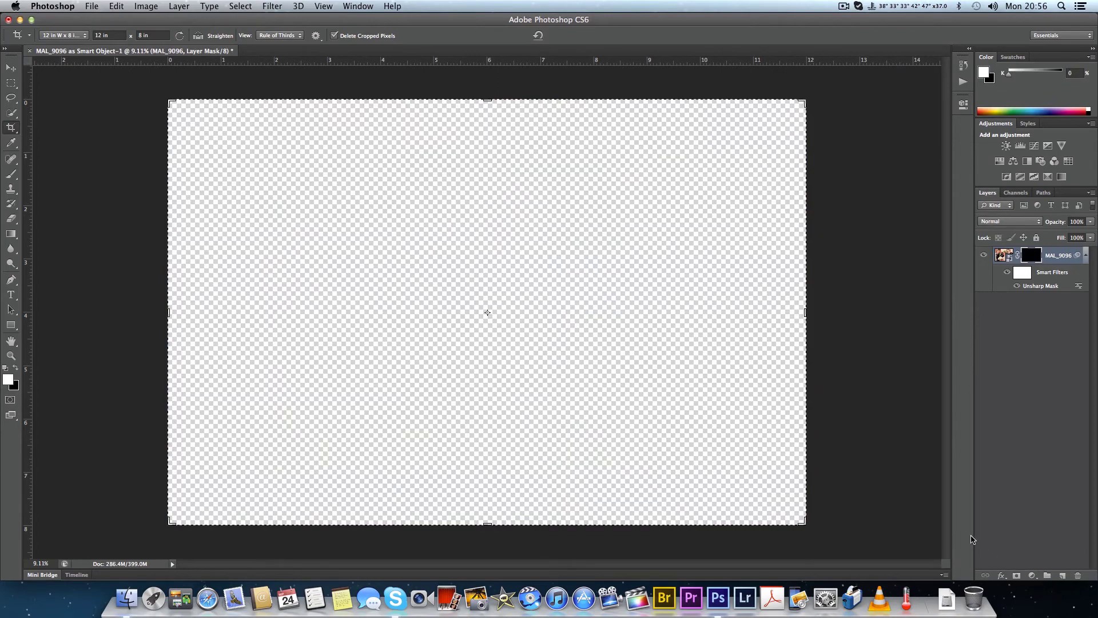
pyautogui.press('super+z')
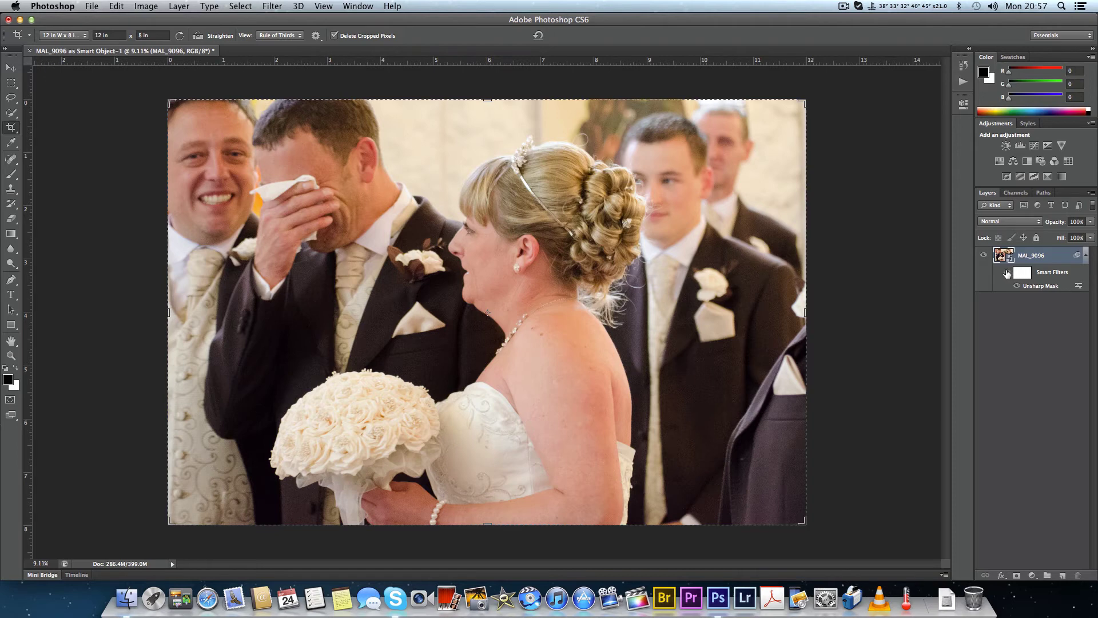
# - Toggle the visibility of the Smart Filters and the Unsharp Mask entry to compare the photo with and without sharpening
pyautogui.click(1013, 273)
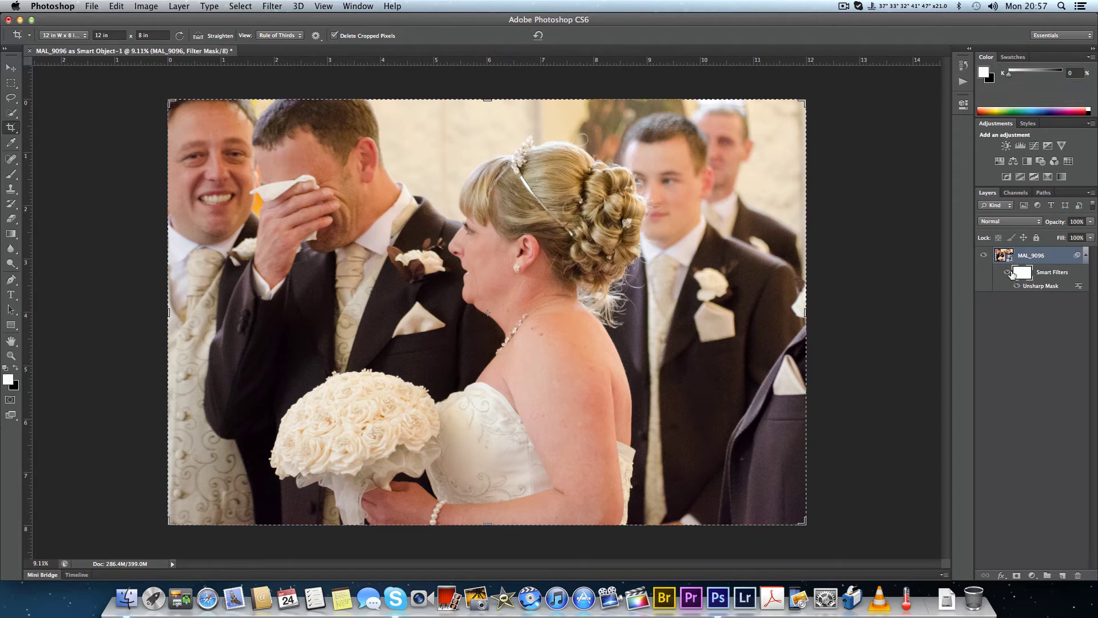
pyautogui.click(1006, 275)
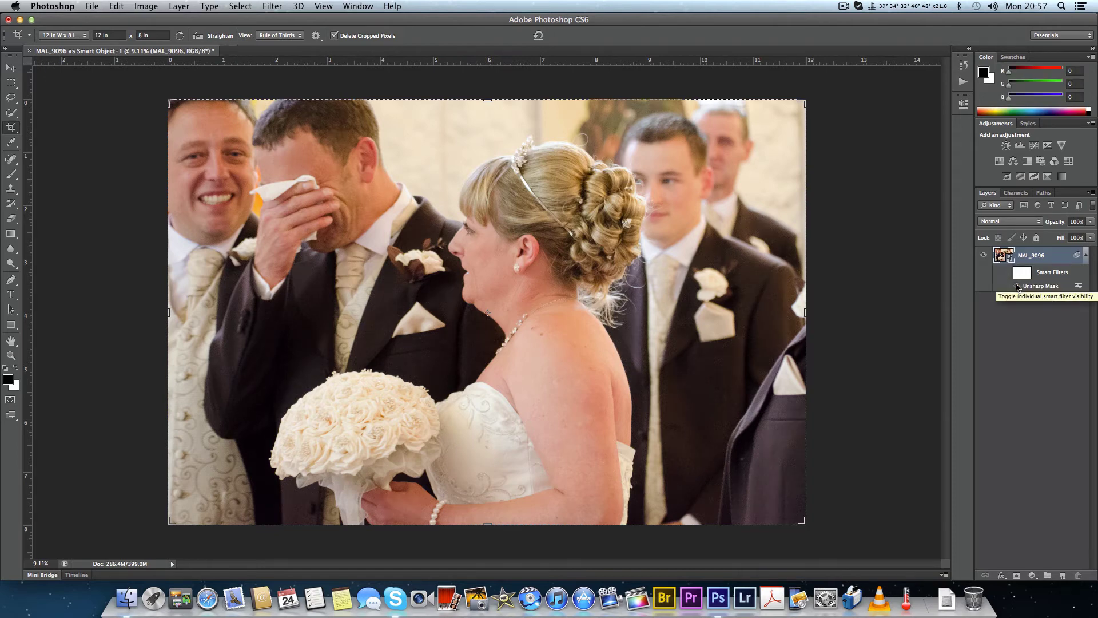
pyautogui.click(1006, 275)
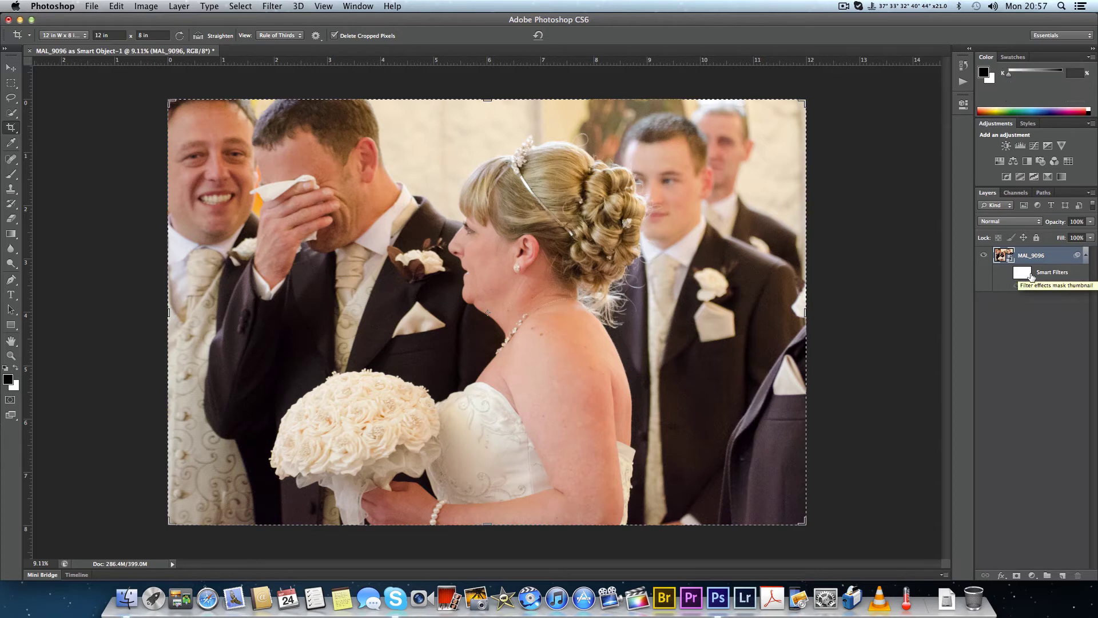
pyautogui.click(1006, 275)
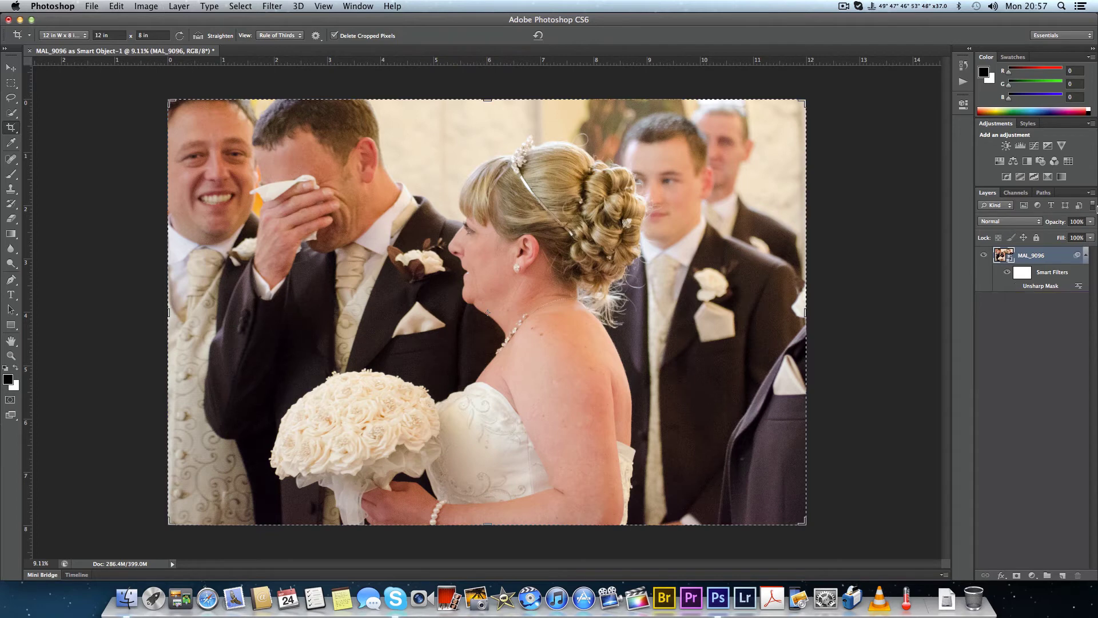
# - Expand the collapsed Actions panel and flatten the photo into a single background layer with the flatten action
pyautogui.click(971, 50)
pyautogui.click(896, 182)
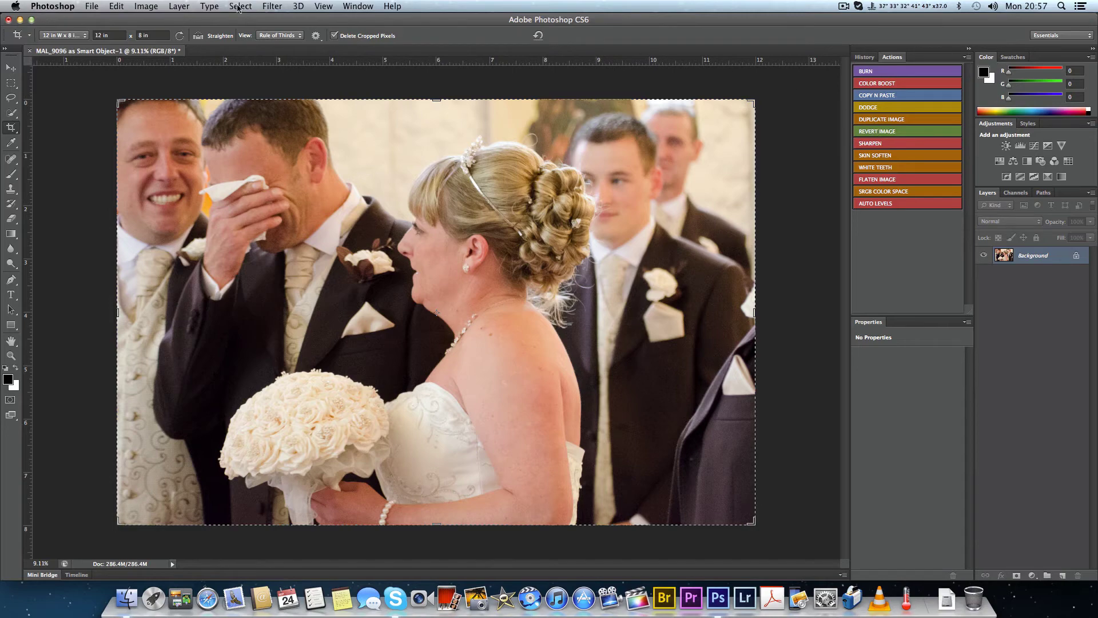
# - Convert the photo to black and white with the Color Efex Pro 4 B/W Conversion filter and flatten the result
pyautogui.click(272, 6)
pyautogui.moveTo(315, 260)
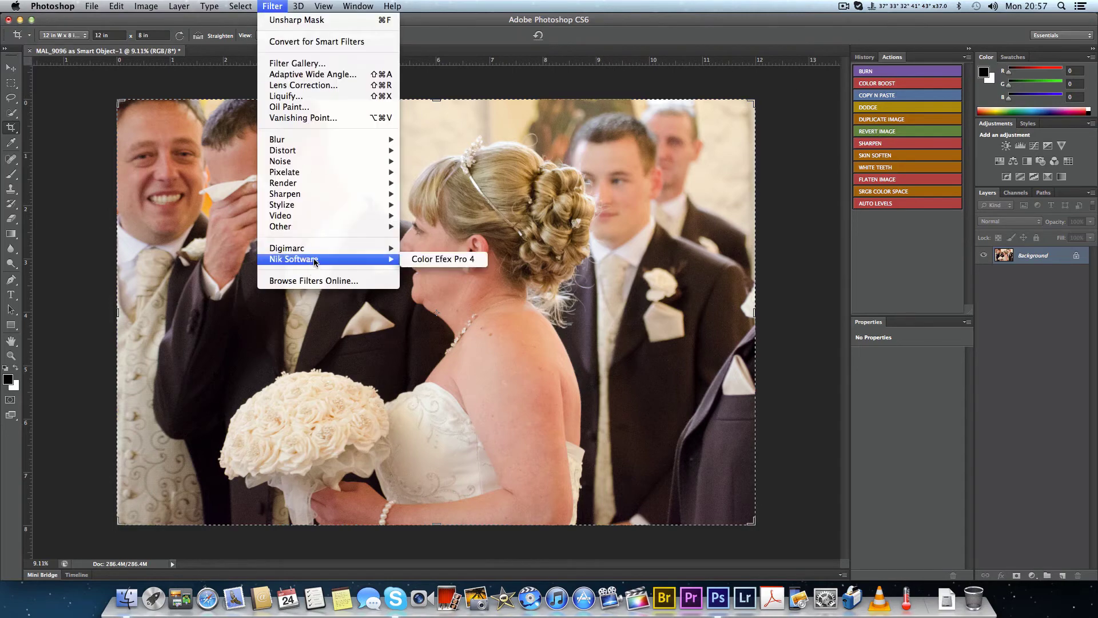
pyautogui.click(421, 262)
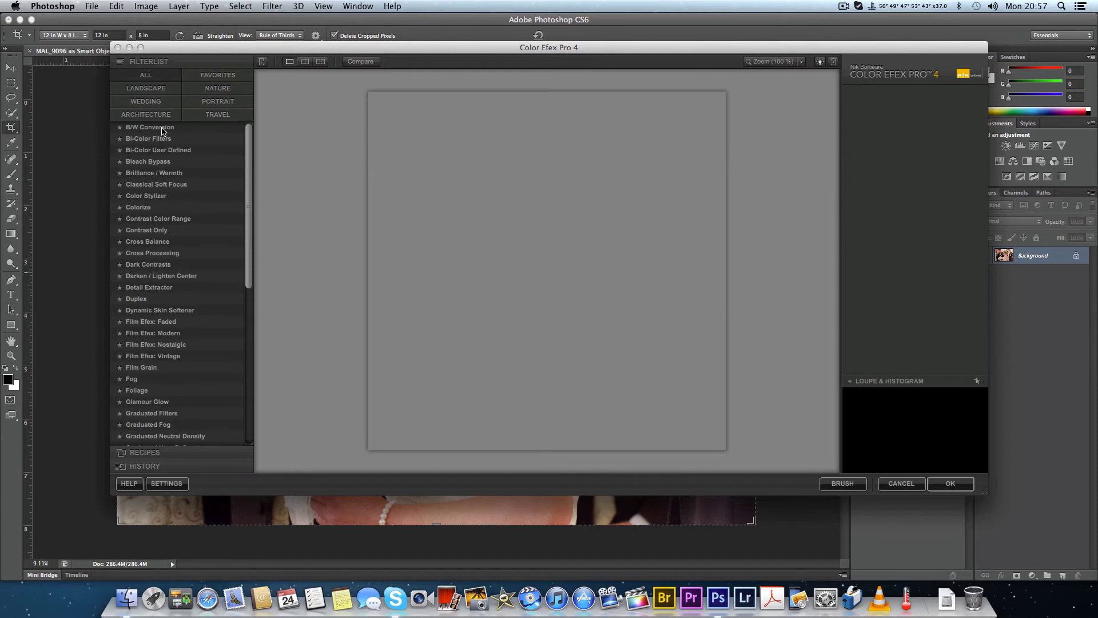
pyautogui.click(941, 483)
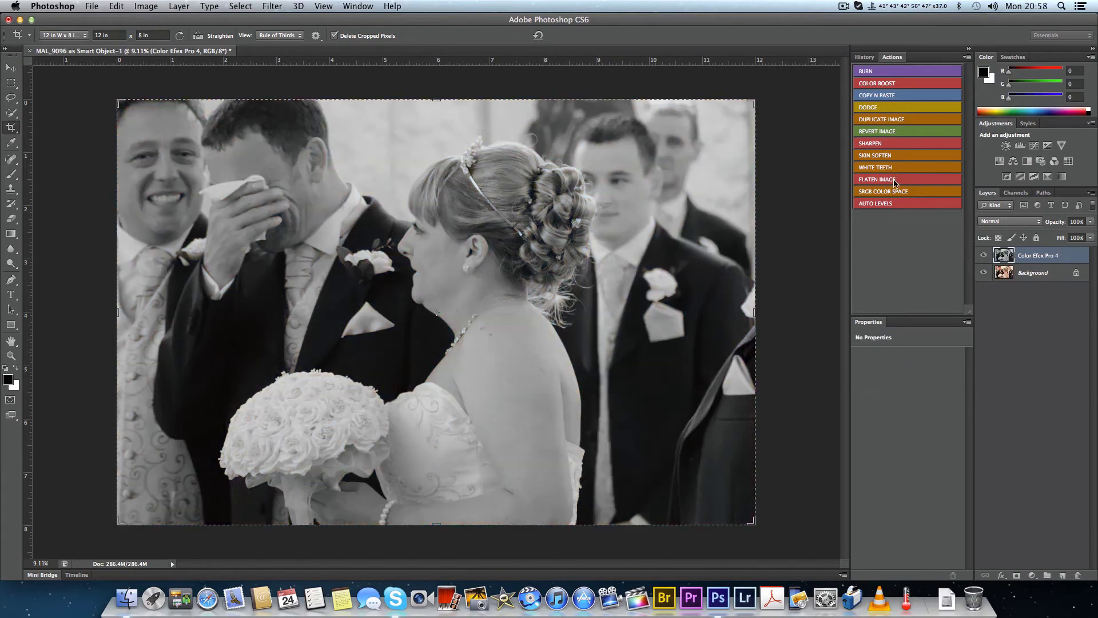
pyautogui.click(895, 179)
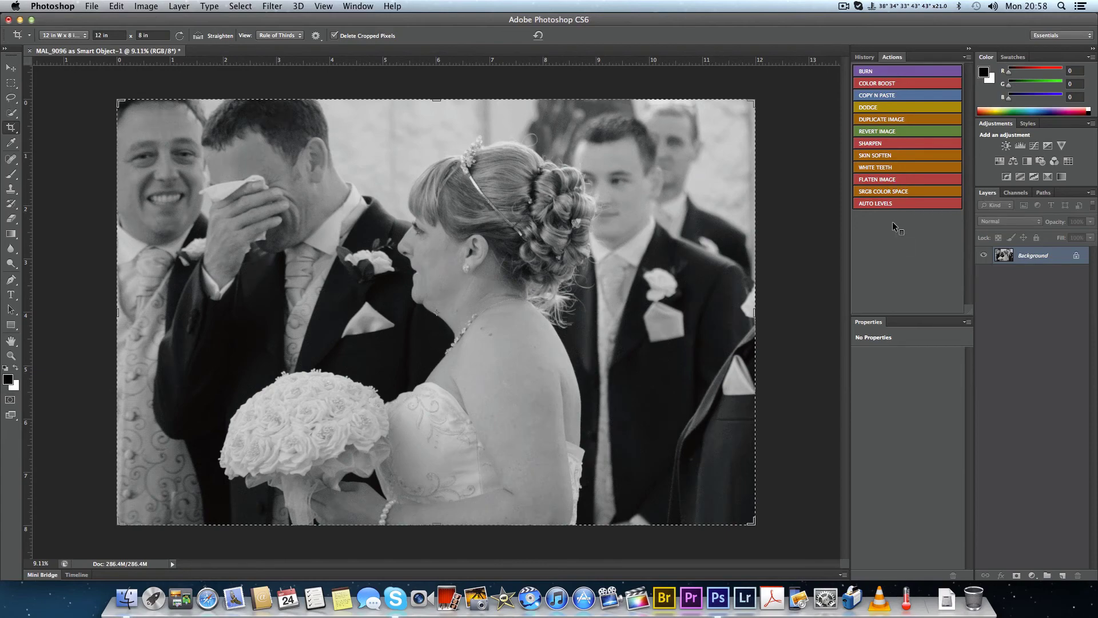
# - Examine the grain of the black-and-white photo at 100% around the bride's neck, the dark suit, the bouquet and the dress
pyautogui.press('super+equal')
pyautogui.press('super+equal')
pyautogui.press('super+equal')
pyautogui.press('super+equal')
pyautogui.press('super+equal')
pyautogui.press('super+equal')
pyautogui.press('super+equal')
pyautogui.press('super+equal')
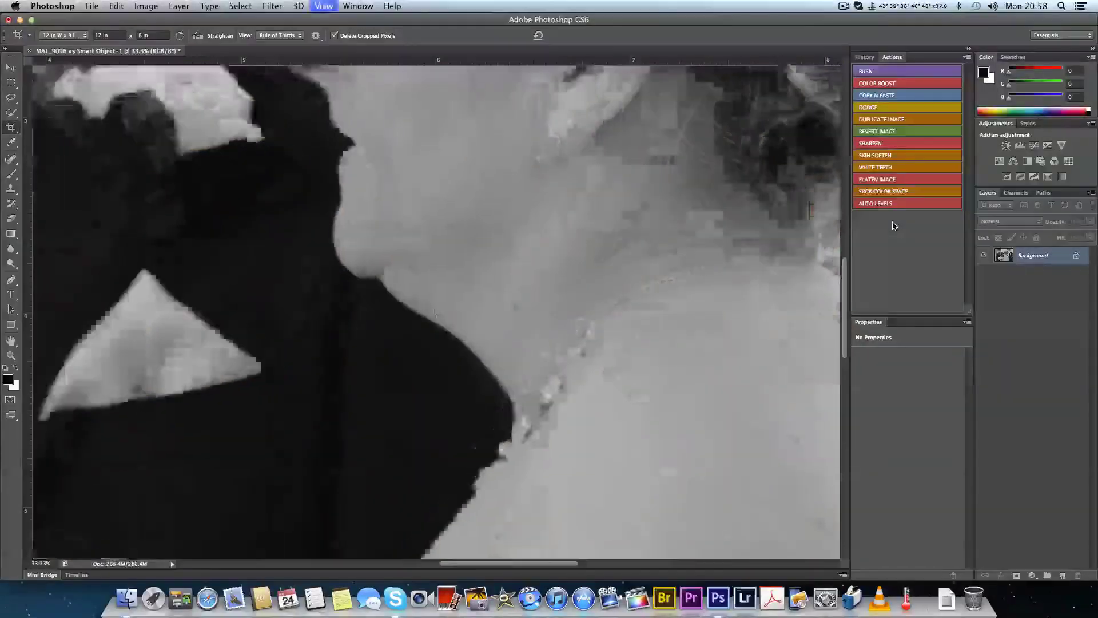
pyautogui.press('super+minus')
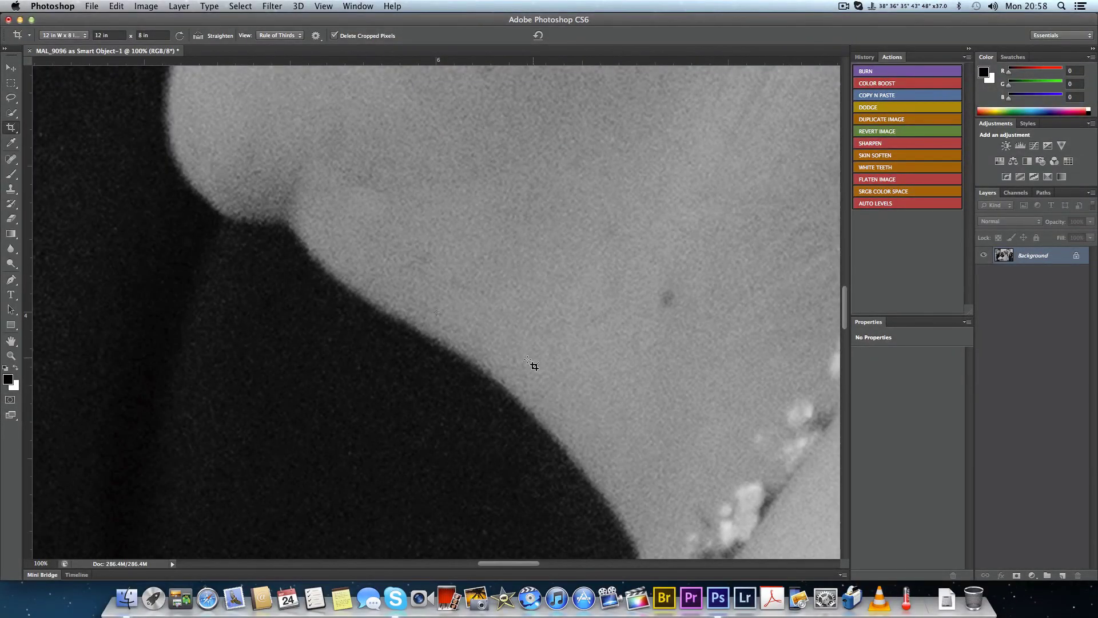
pyautogui.moveTo(467, 379); pyautogui.dragTo(552, 257)
pyautogui.scroll(-8, 552, 257)
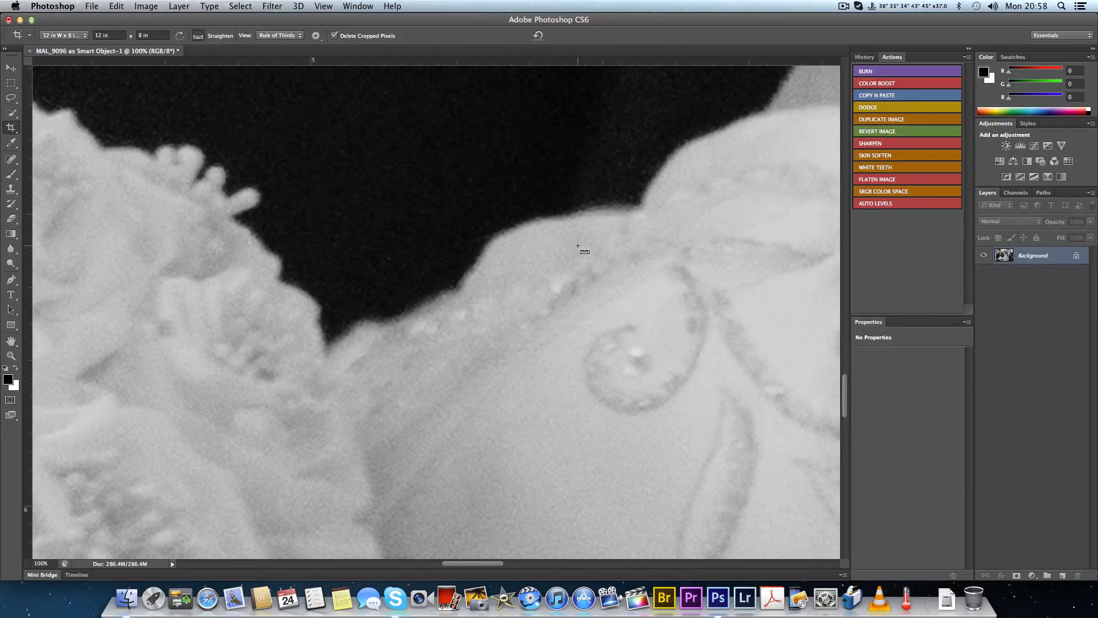
# - View the whole black-and-white photo at print size
pyautogui.press('super+minus')
pyautogui.press('super+minus')
pyautogui.press('super+minus')
pyautogui.press('super+minus')
pyautogui.press('super+minus')
pyautogui.press('super+minus')
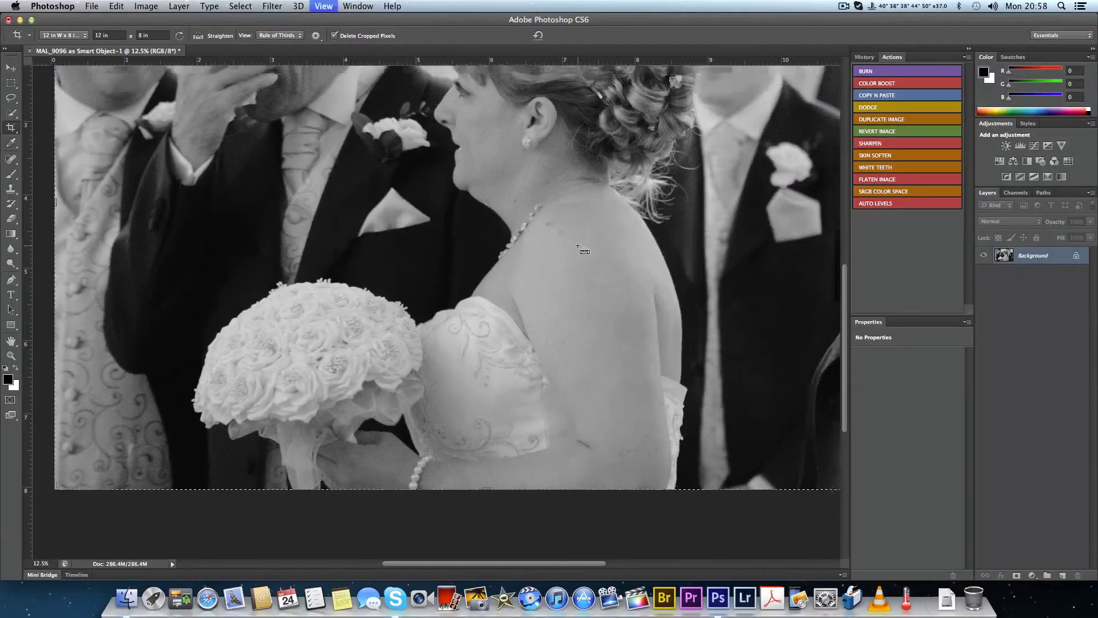
pyautogui.press('super+minus')
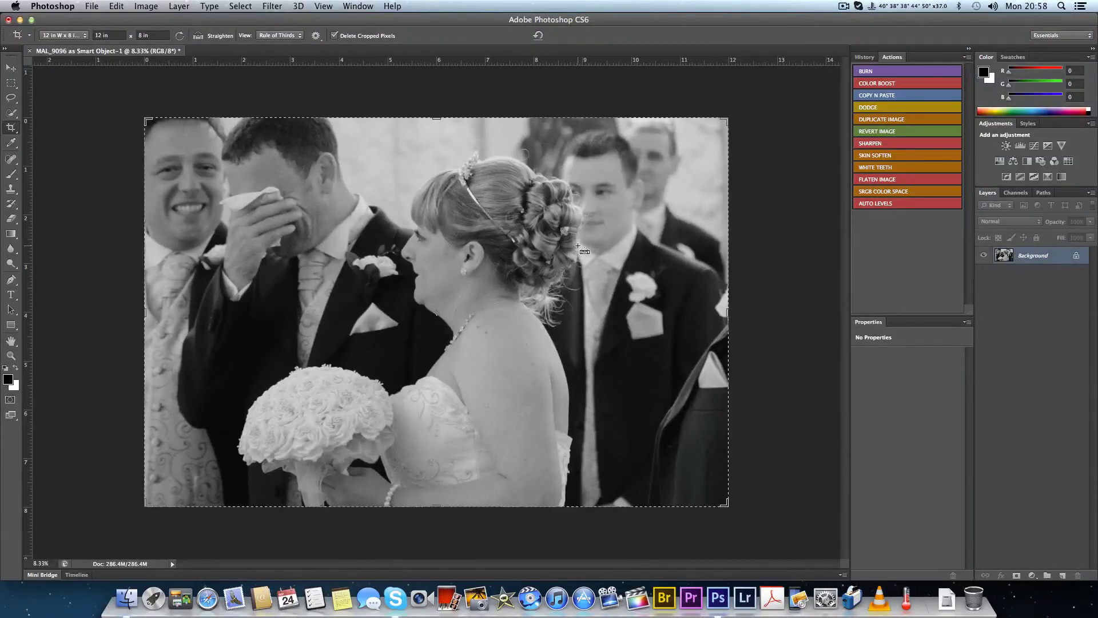
pyautogui.click(328, 7)
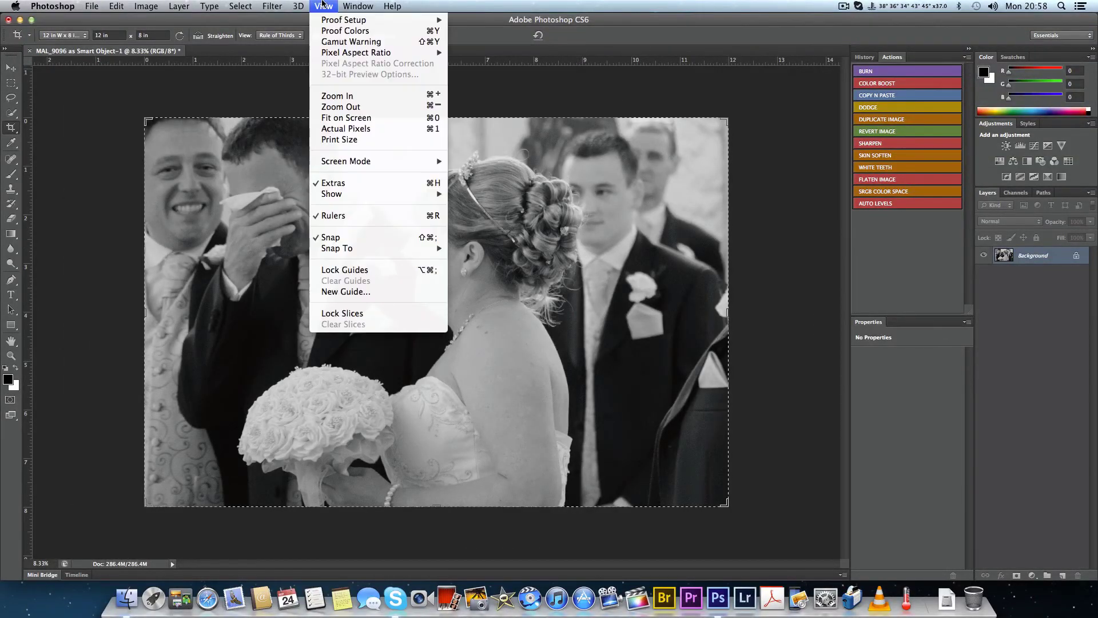
pyautogui.click(352, 140)
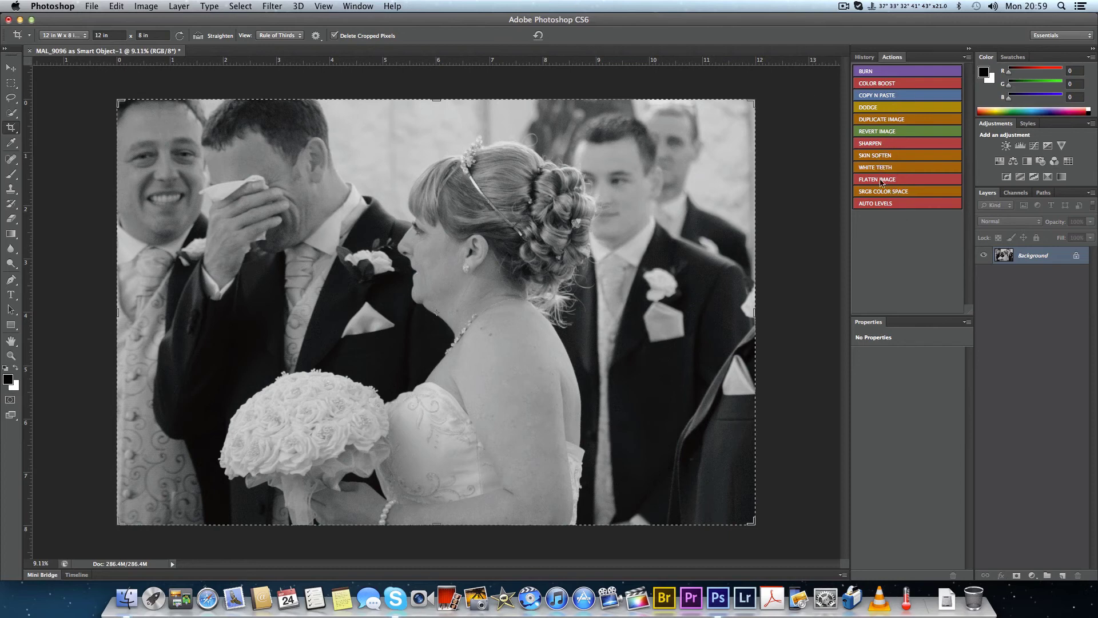
# - Try to revert the photo to its saved version with the Revert Image action
pyautogui.click(889, 131)
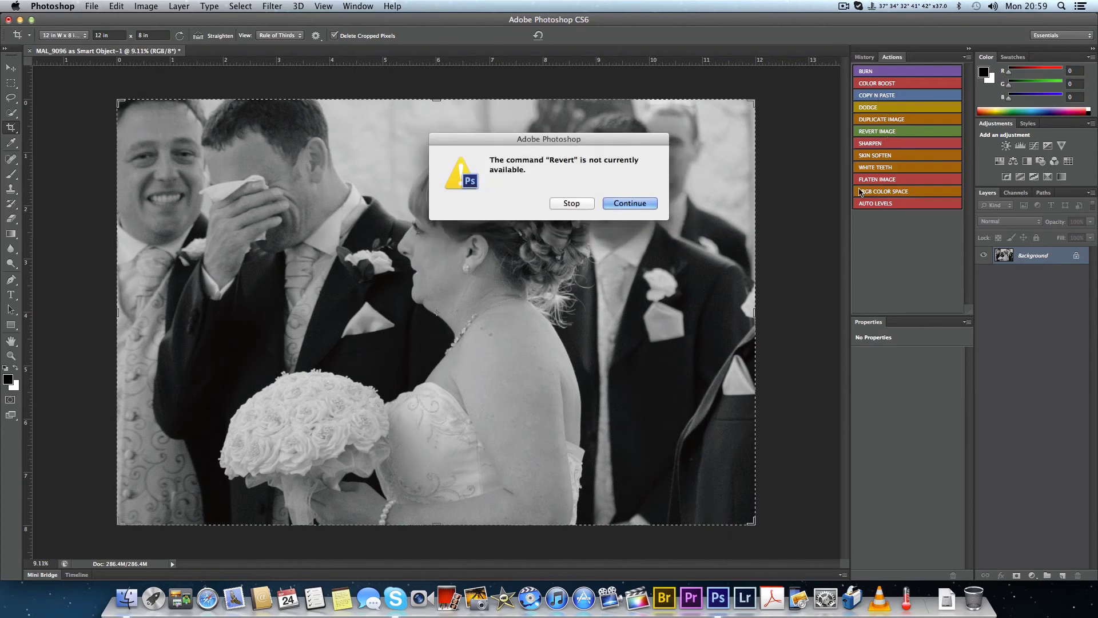
pyautogui.click(628, 204)
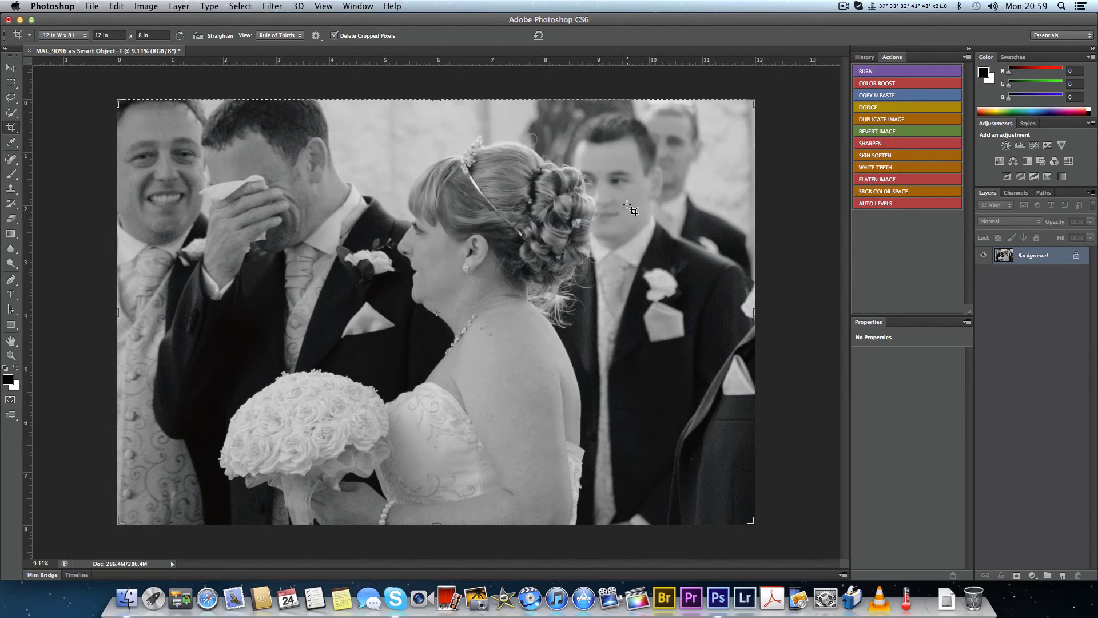